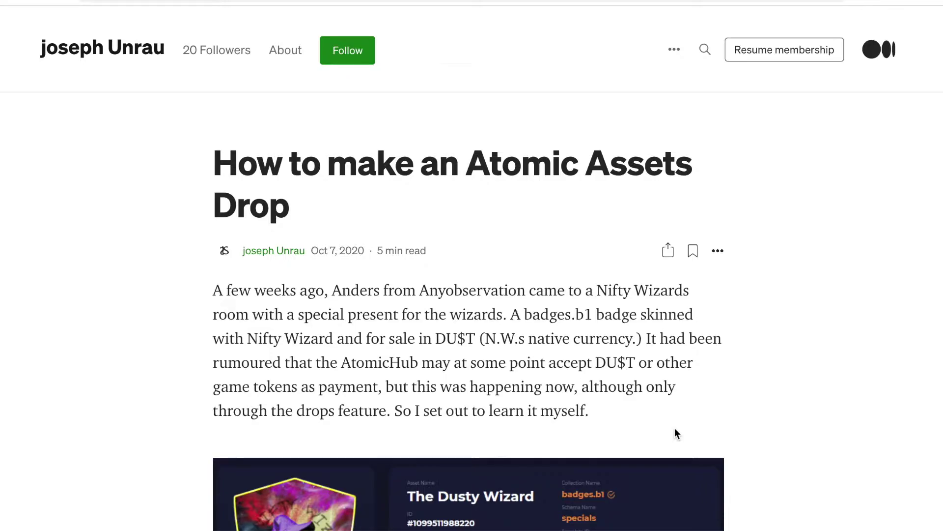
Read through the 'How to make an Atomic Assets Drop' intro down to Step 1 and Step 2.
mouse_move(912, 514)
scroll(853, 477, down, 1)
scroll(853, 480, down, 1)
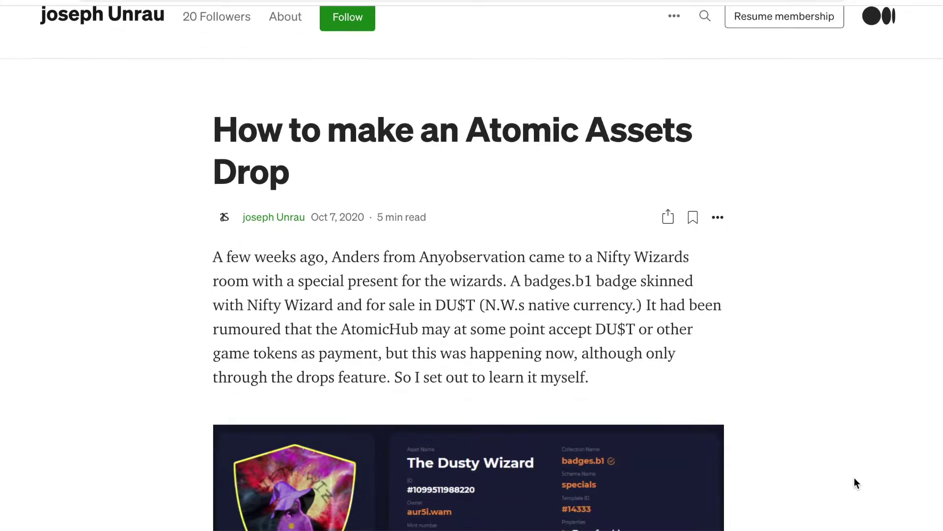
scroll(855, 484, down, 2)
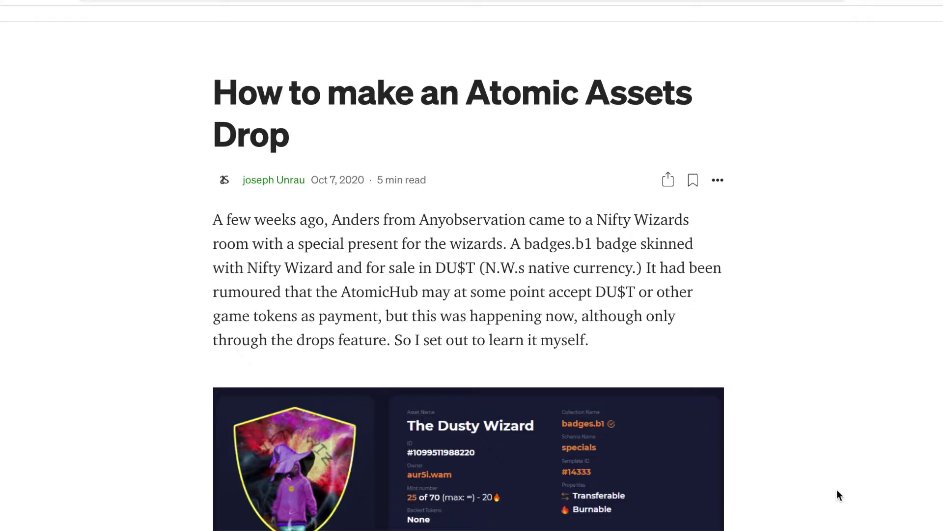
scroll(836, 491, down, 1)
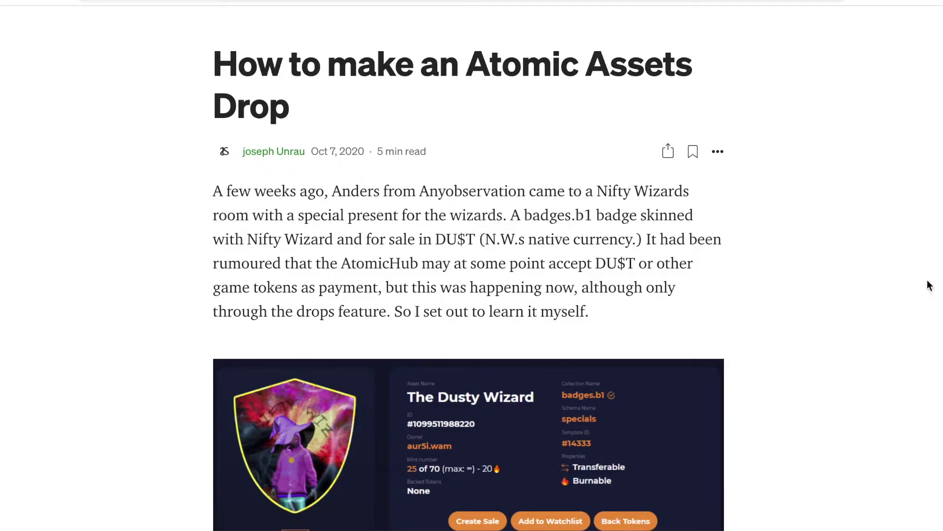
scroll(679, 474, down, 10)
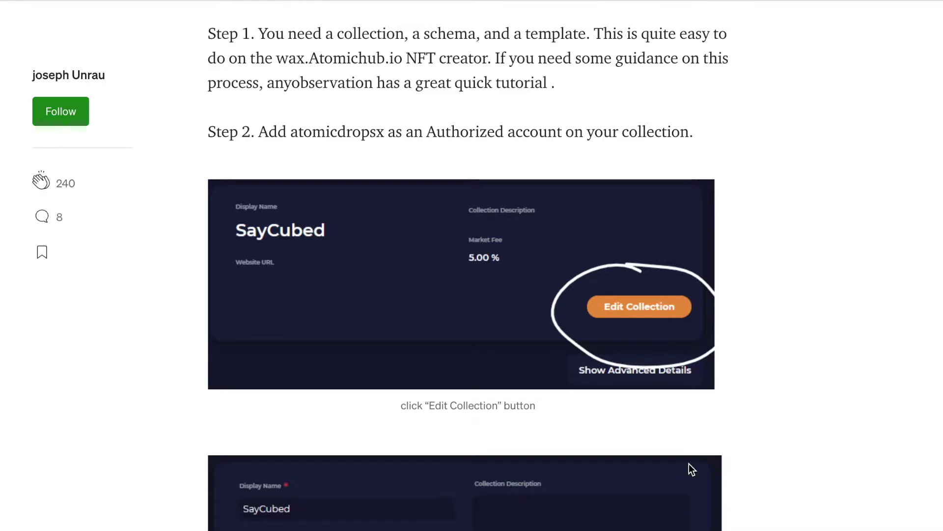
Scroll through Step 2's screenshots on adding atomicdropsx as an authorized account.
scroll(688, 462, down, 2)
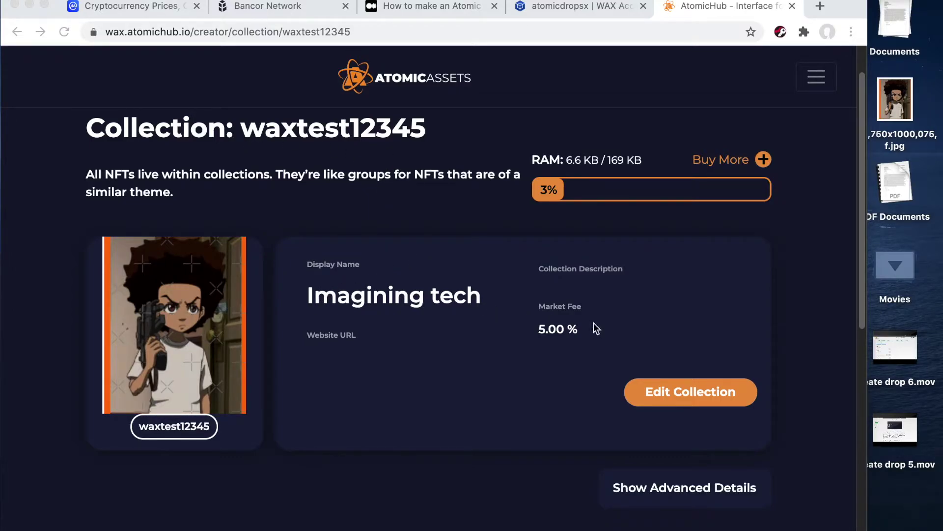
Open waxtest12345's Edit Collection advanced details and confirm atomicdropsx under Authorized Accounts.
click(663, 390)
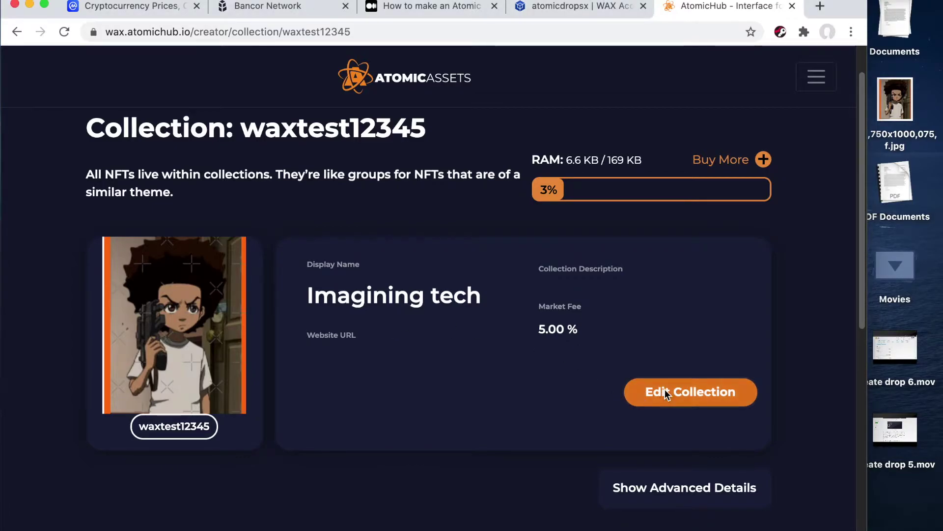
click(665, 391)
scroll(665, 388, down, 3)
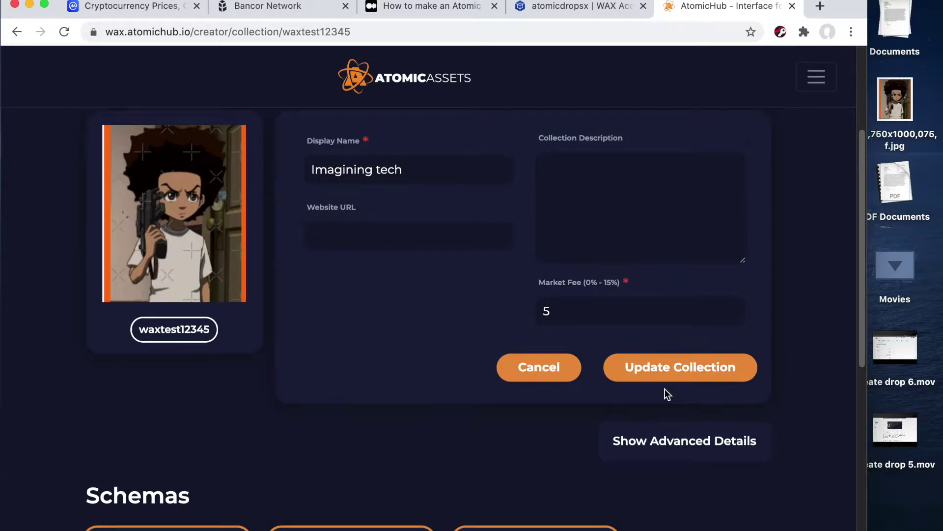
click(683, 441)
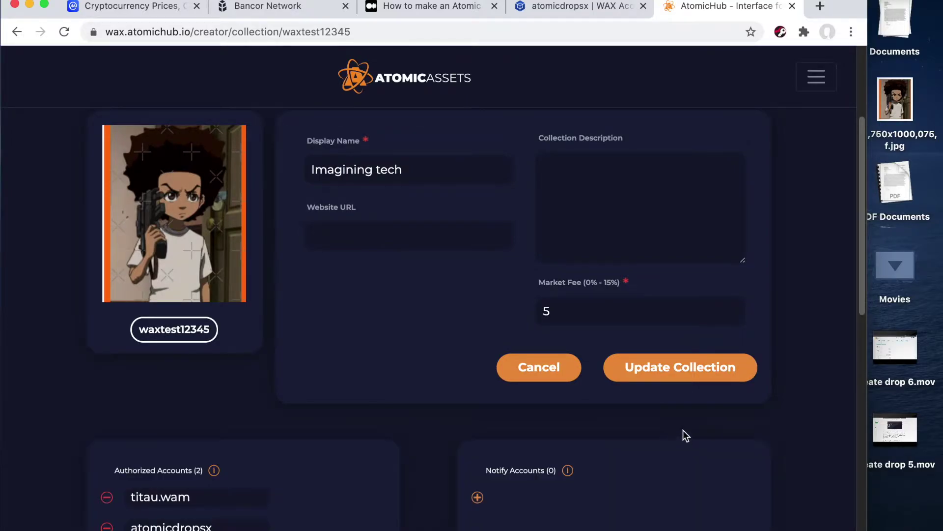
scroll(531, 338, down, 2)
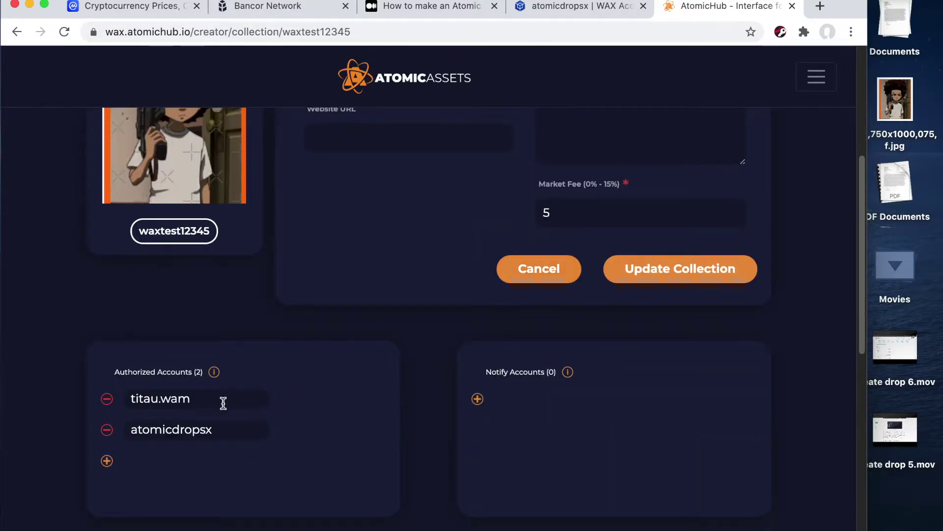
click(229, 432)
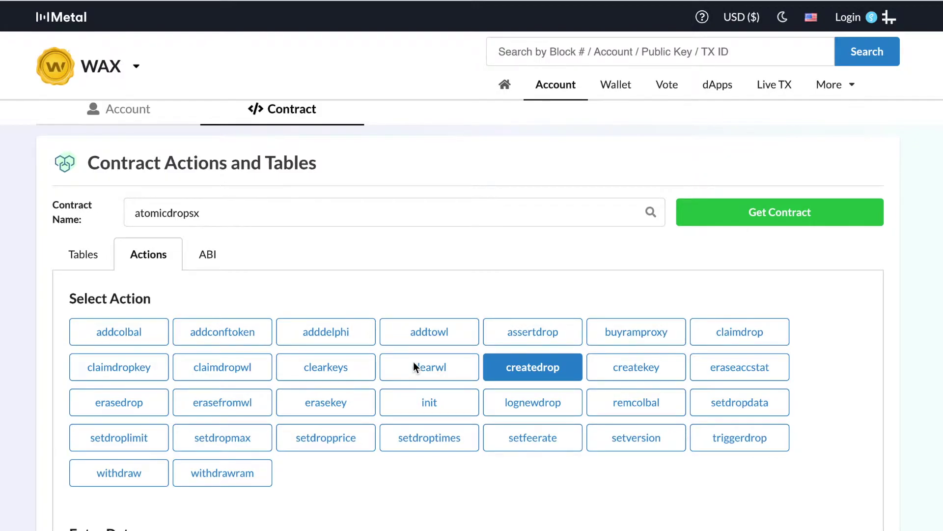
Check createdrop fields: waxtest12345, 3 assets, 5.00000000 WAX price, 8,WAX settlement, zero limits.
scroll(445, 362, down, 3)
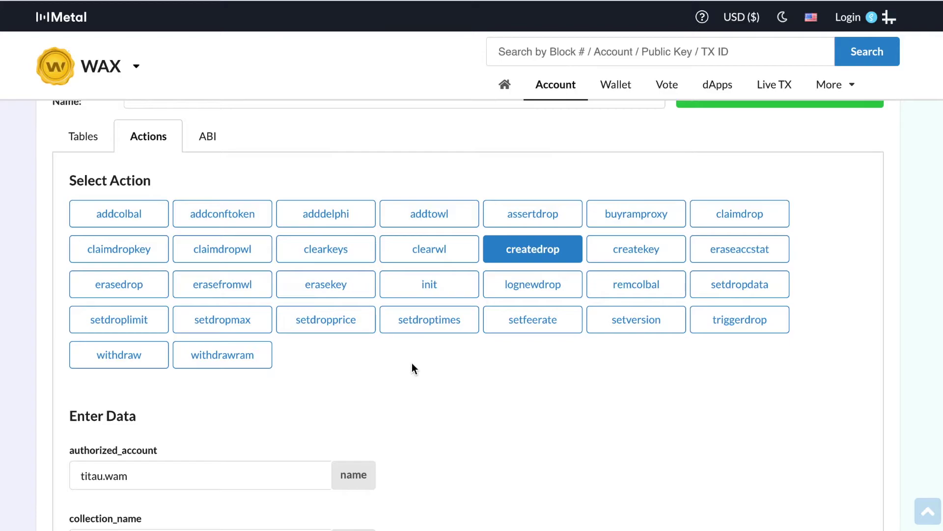
scroll(412, 368, down, 4)
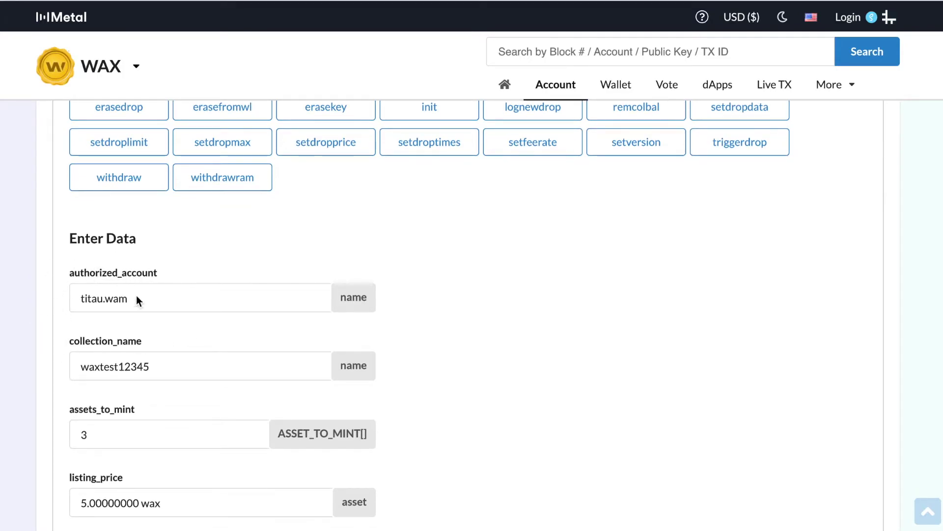
scroll(169, 300, down, 2)
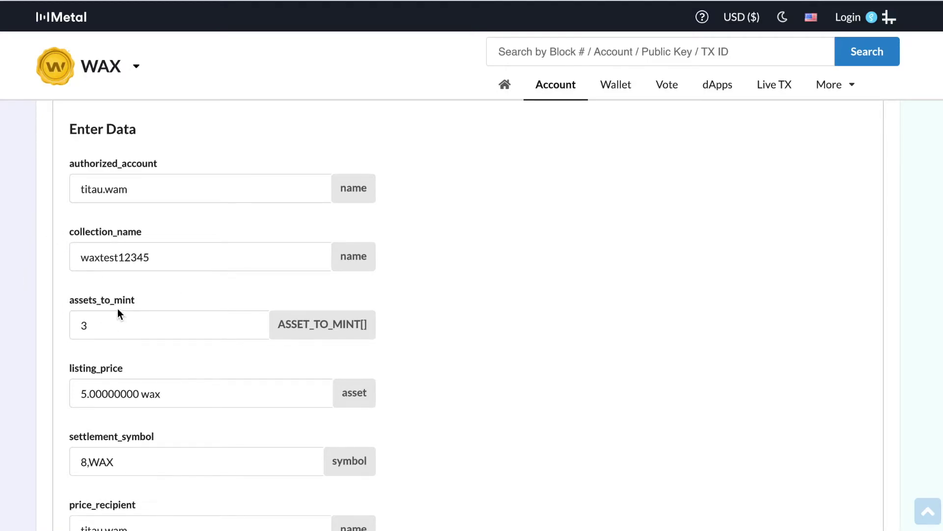
scroll(125, 328, down, 1)
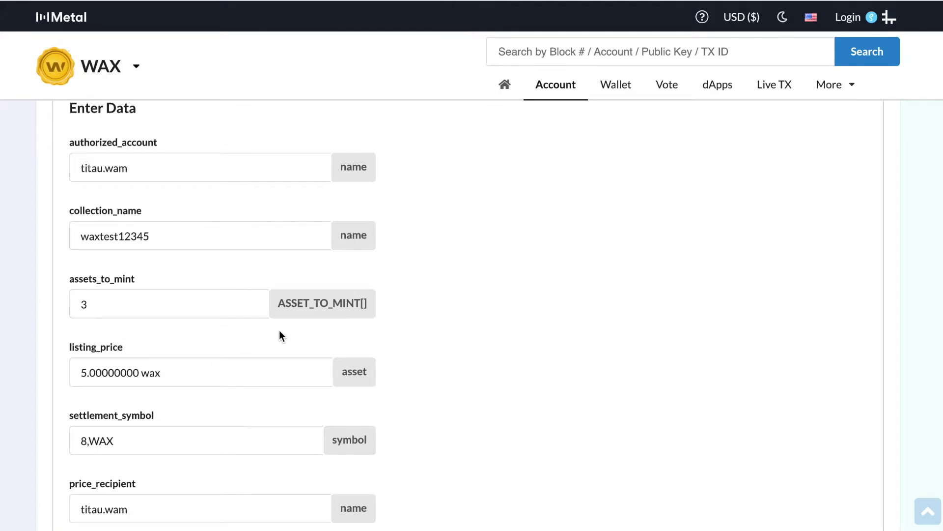
scroll(200, 359, down, 2)
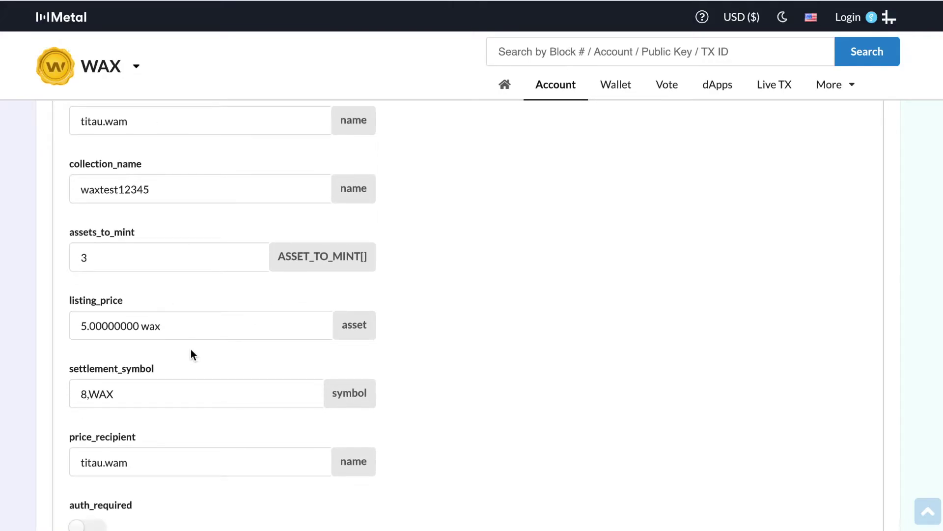
scroll(107, 320, down, 3)
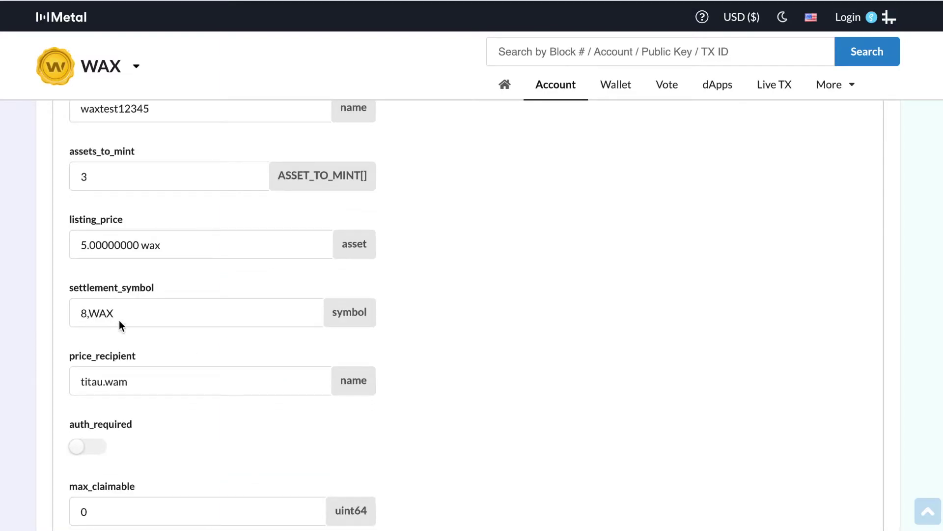
scroll(119, 325, down, 1)
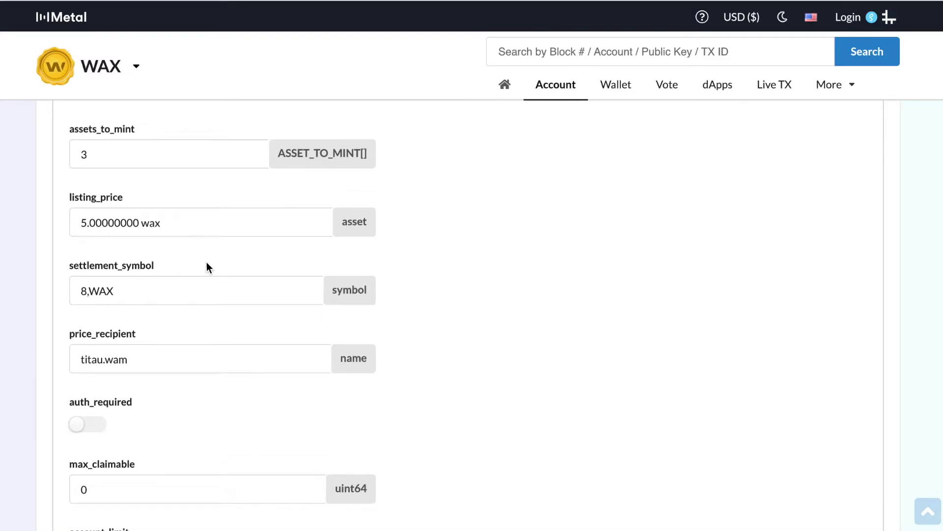
scroll(206, 265, down, 9)
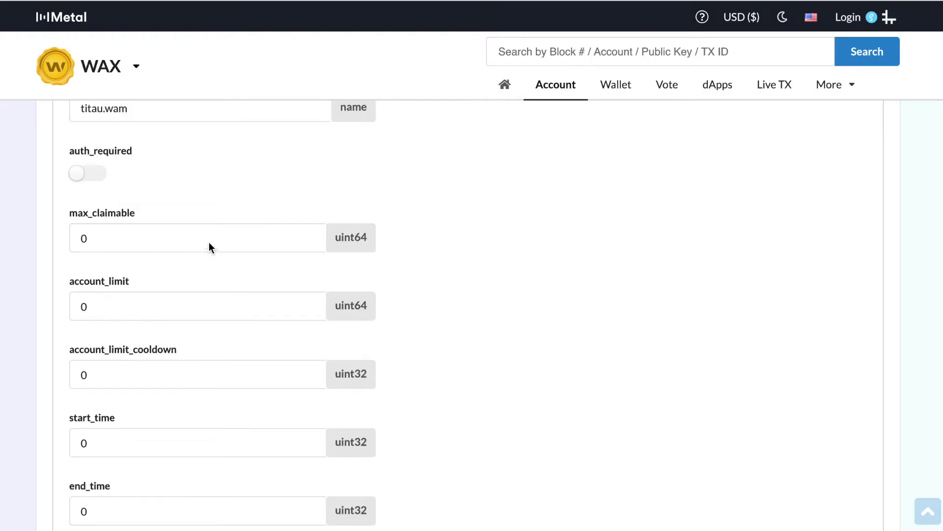
scroll(210, 245, down, 2)
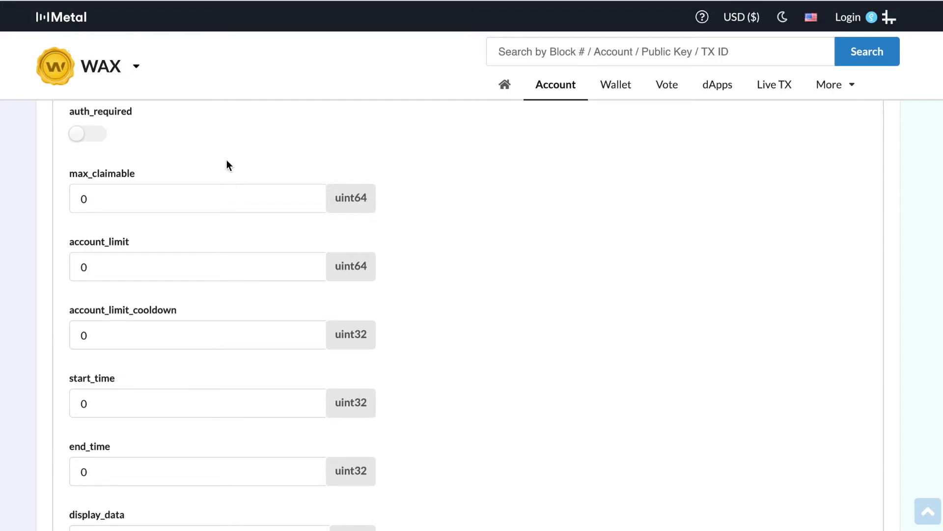
scroll(237, 311, down, 1)
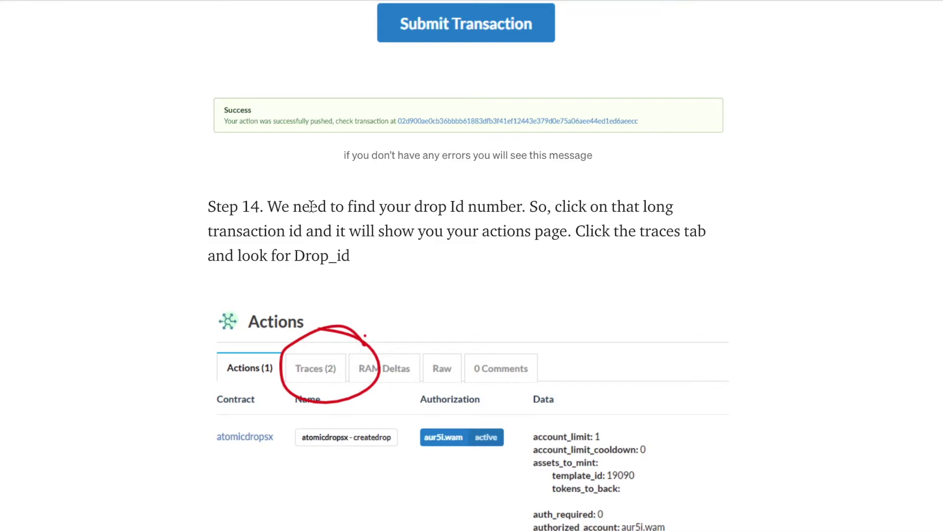
scroll(314, 209, up, 15)
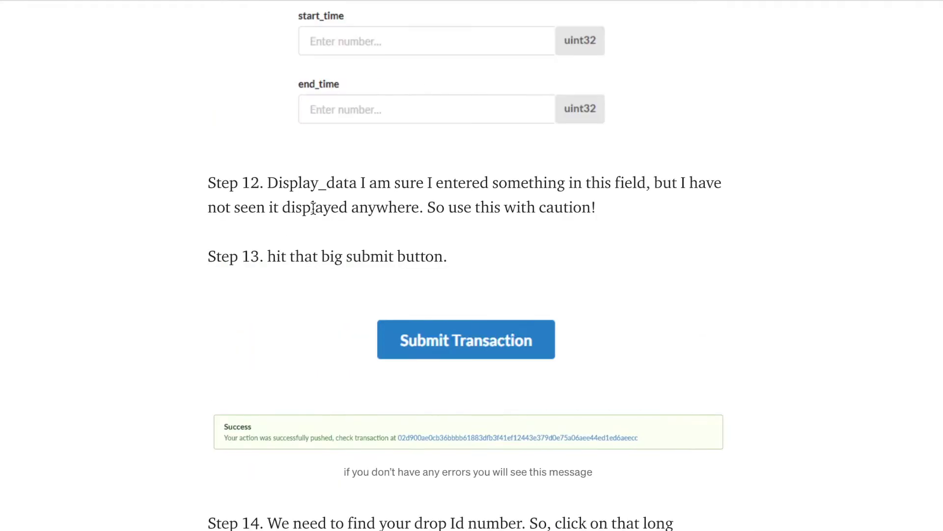
scroll(313, 209, up, 10)
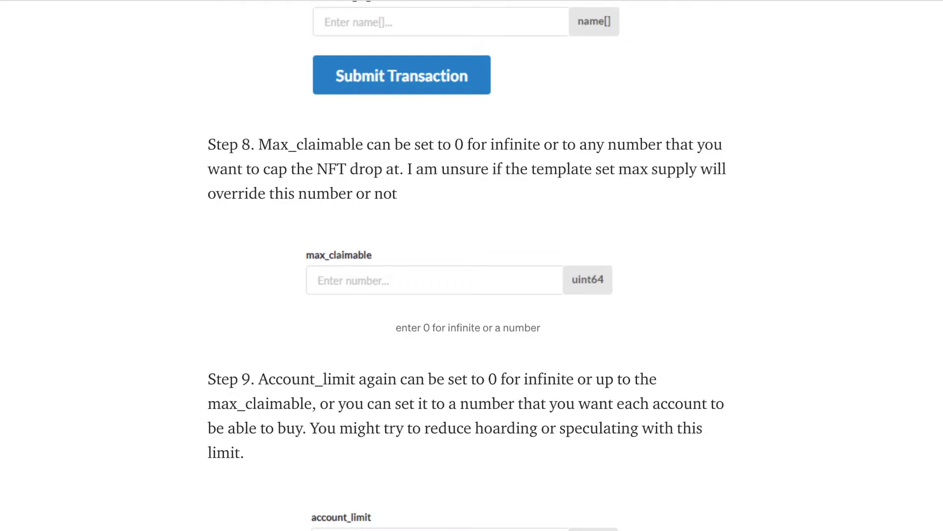
scroll(392, 115, down, 1)
scroll(505, 231, down, 4)
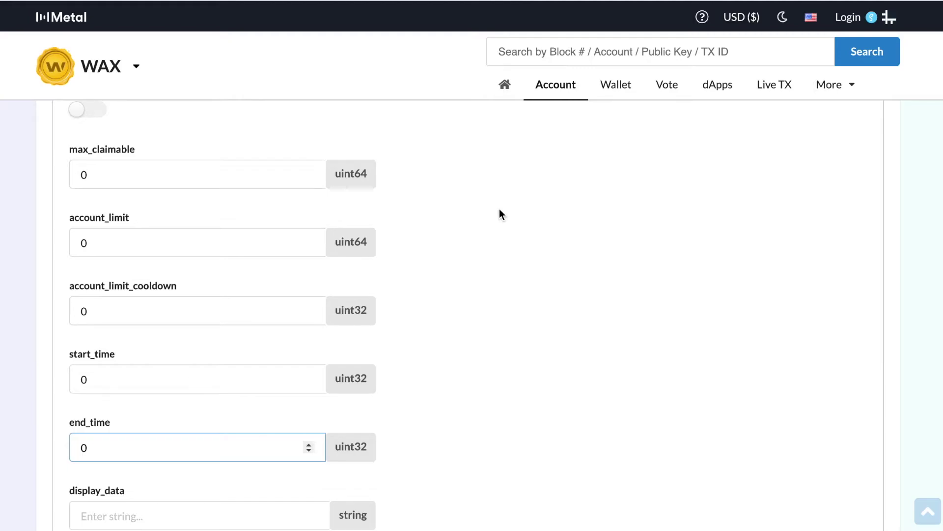
Leave start_time and end_time at 0 and display_data blank, reaching Submit Transaction.
scroll(408, 258, down, 1)
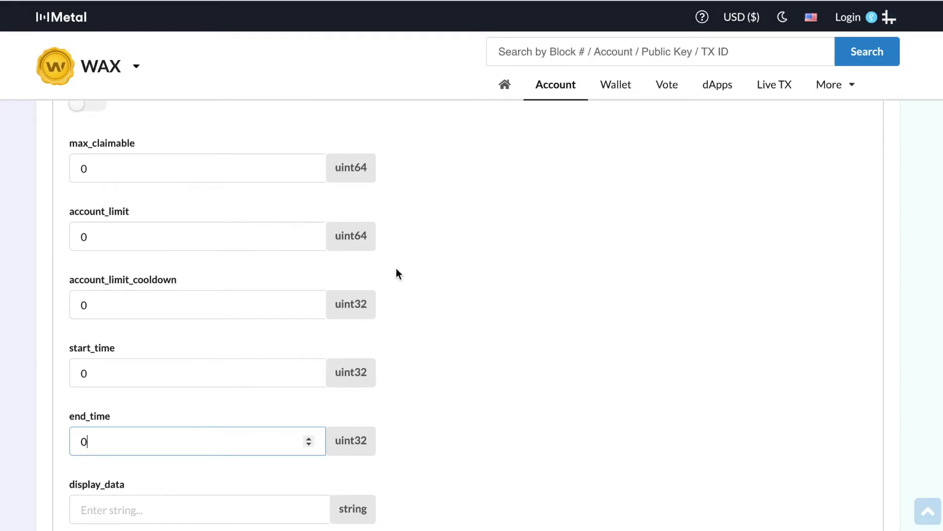
scroll(396, 269, down, 2)
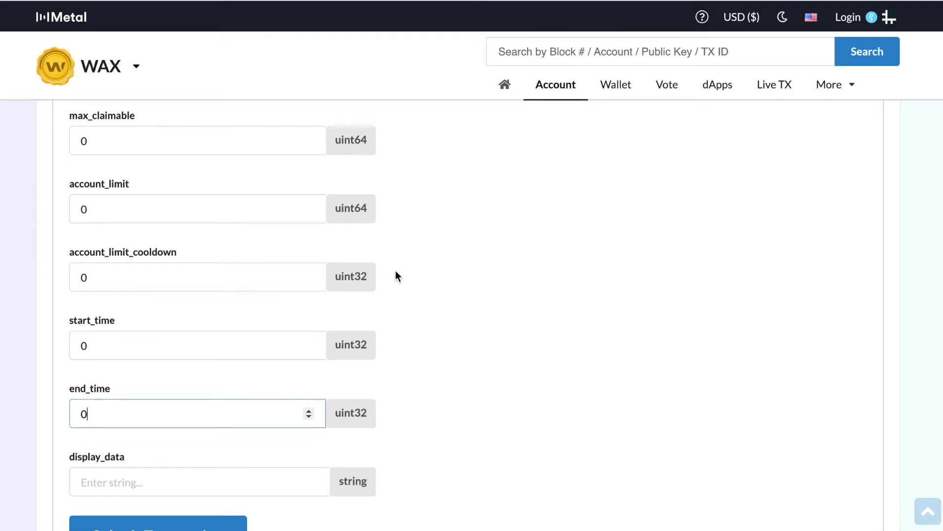
scroll(368, 295, down, 1)
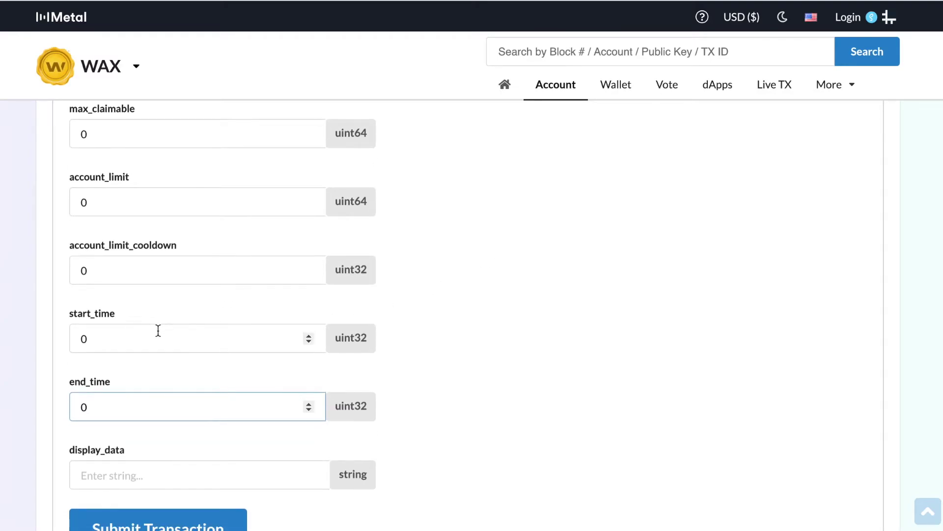
scroll(158, 330, down, 2)
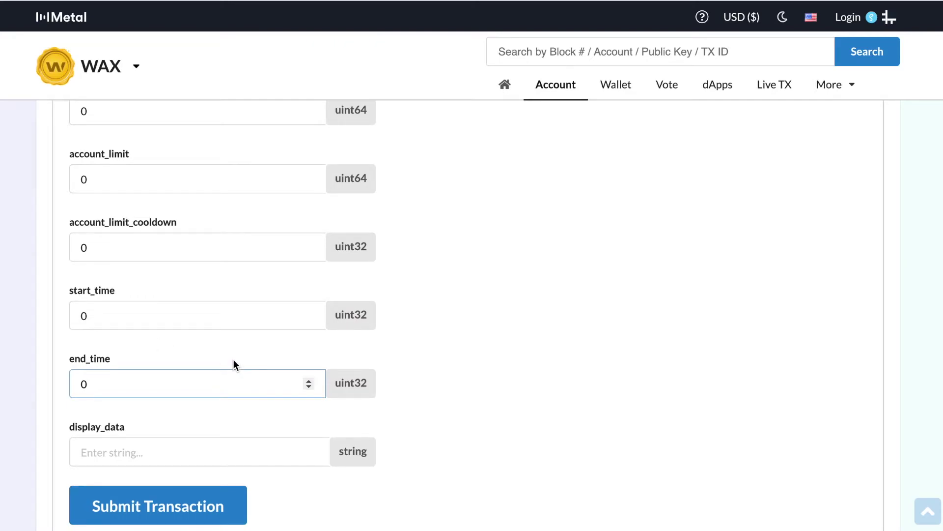
scroll(234, 360, down, 3)
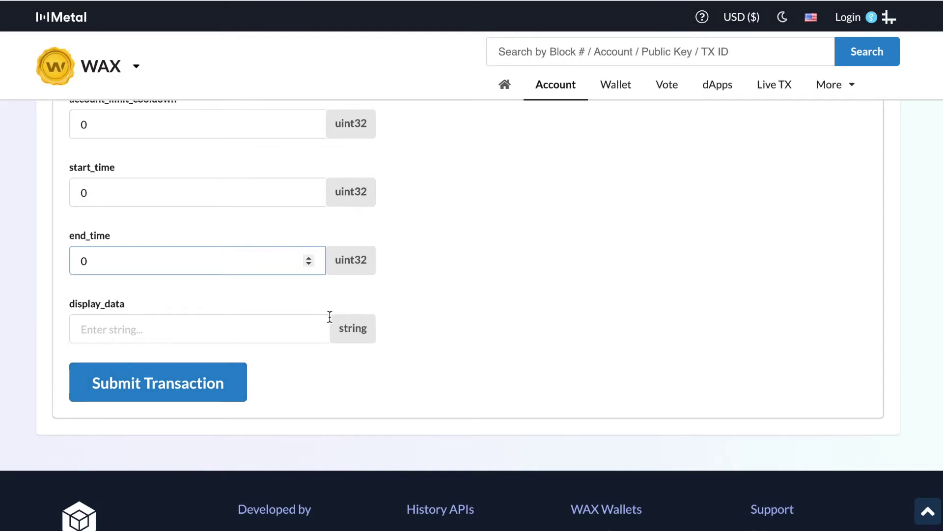
scroll(281, 312, up, 1)
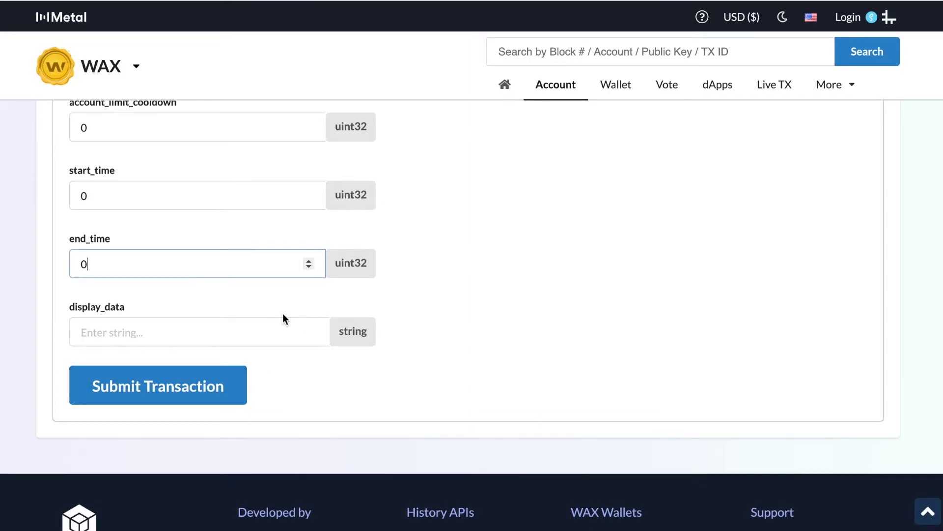
scroll(282, 313, up, 2)
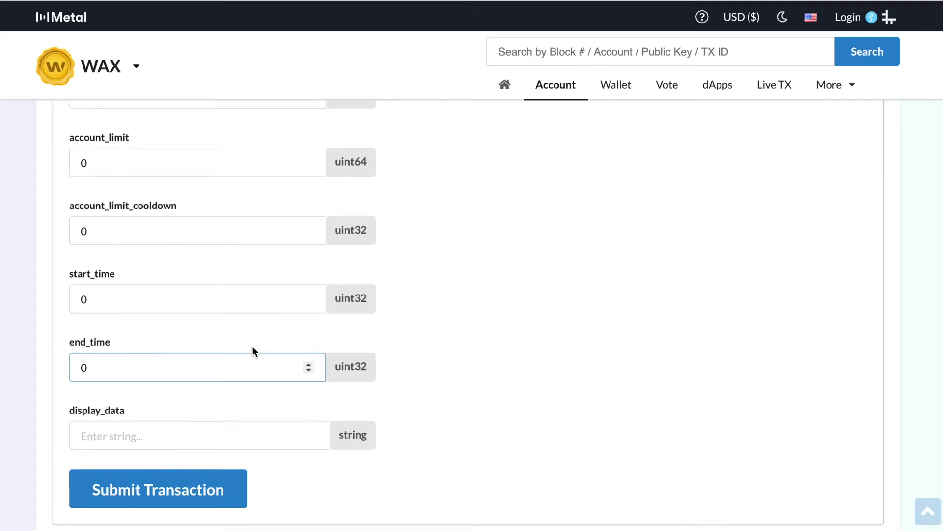
scroll(253, 346, down, 1)
Log in with WAX Cloud Wallet and resubmit createdrop, closing the stuck signing window after the error.
click(199, 454)
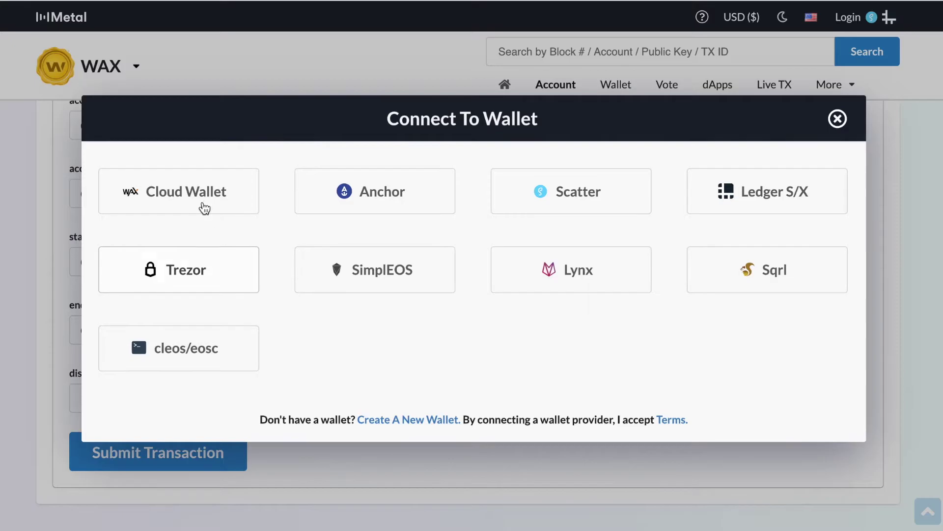
click(202, 197)
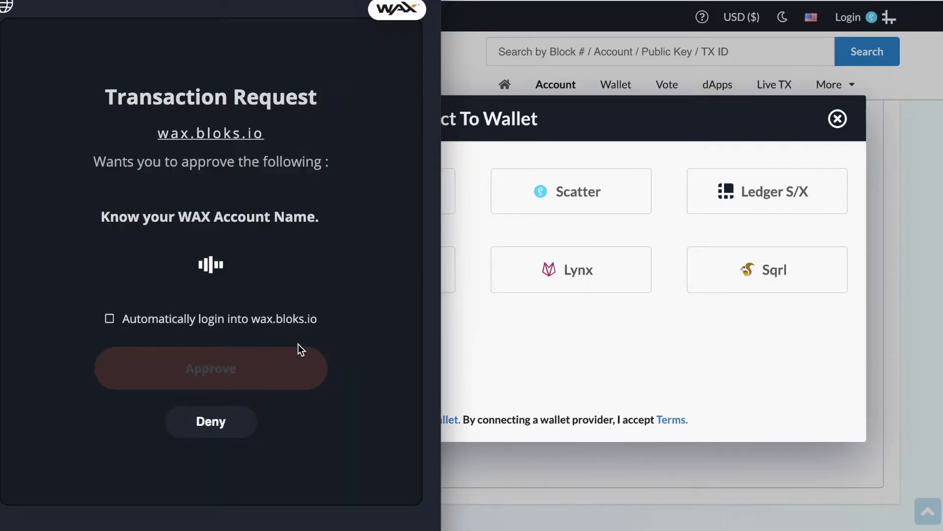
click(282, 358)
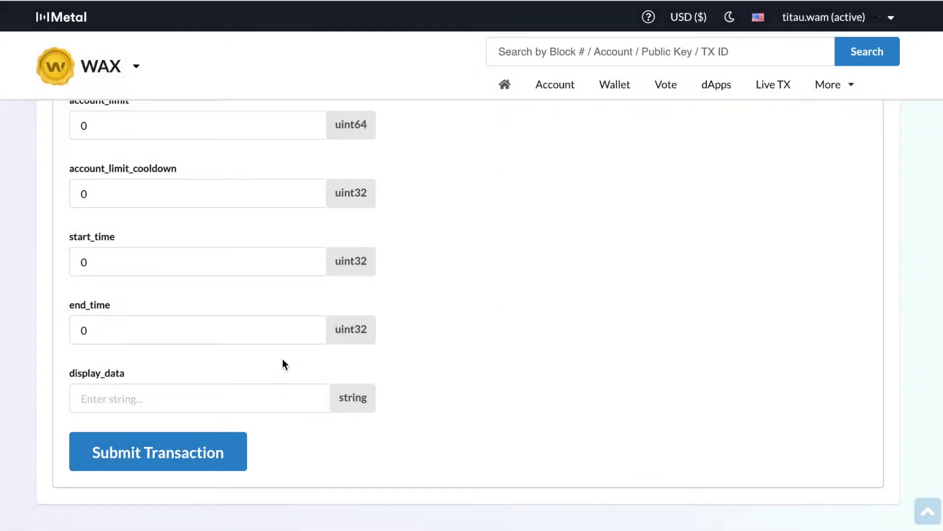
click(190, 460)
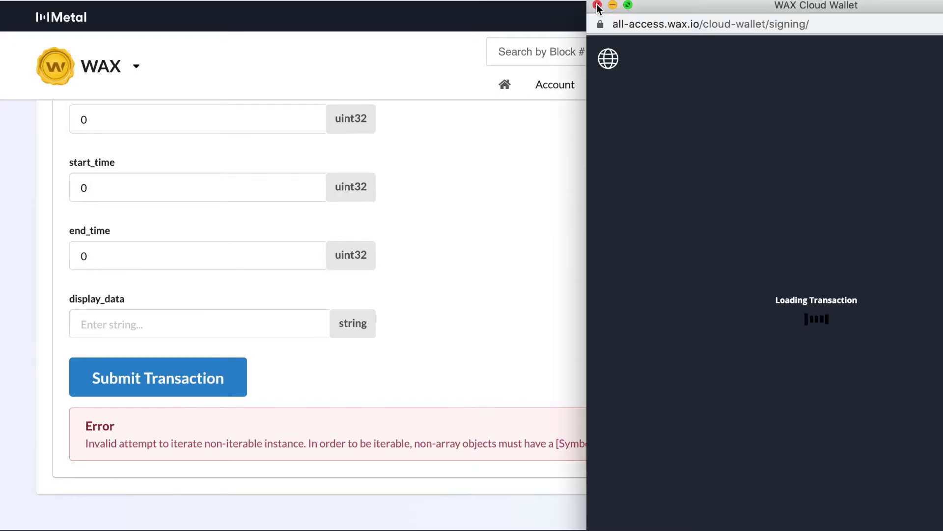
click(597, 5)
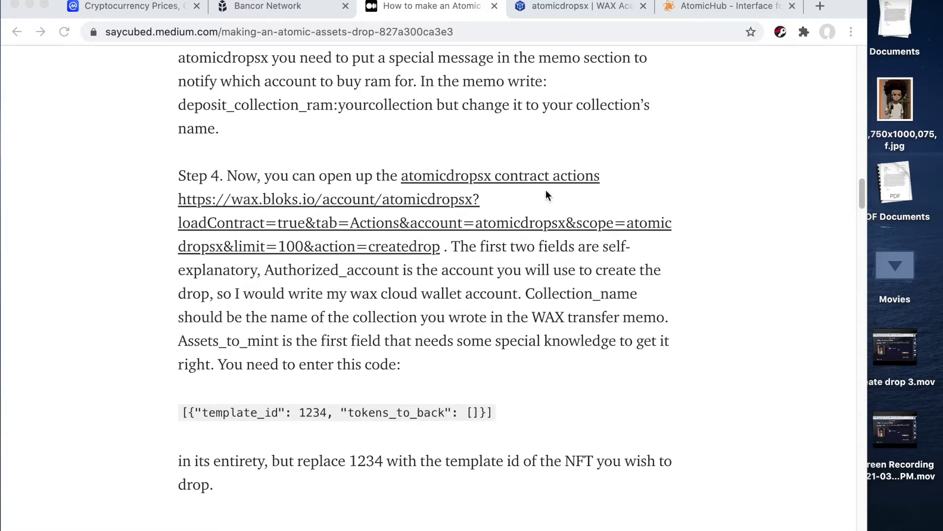
Read the tutorial's Step 4 assets_to_mint code example.
scroll(546, 190, down, 1)
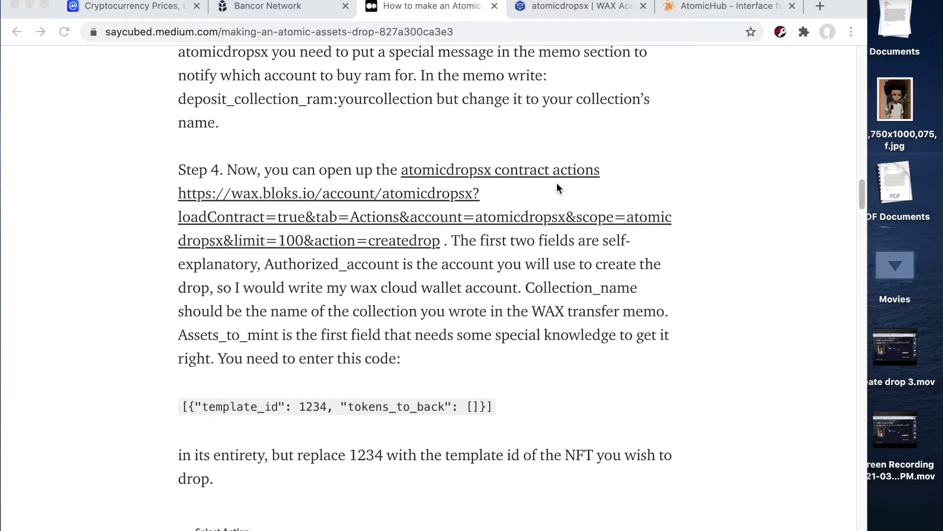
scroll(555, 182, down, 2)
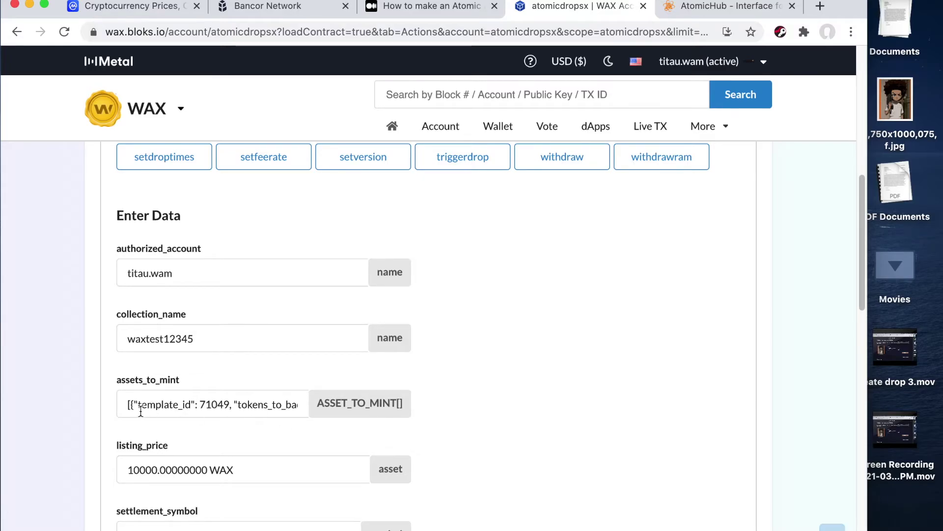
click(126, 404)
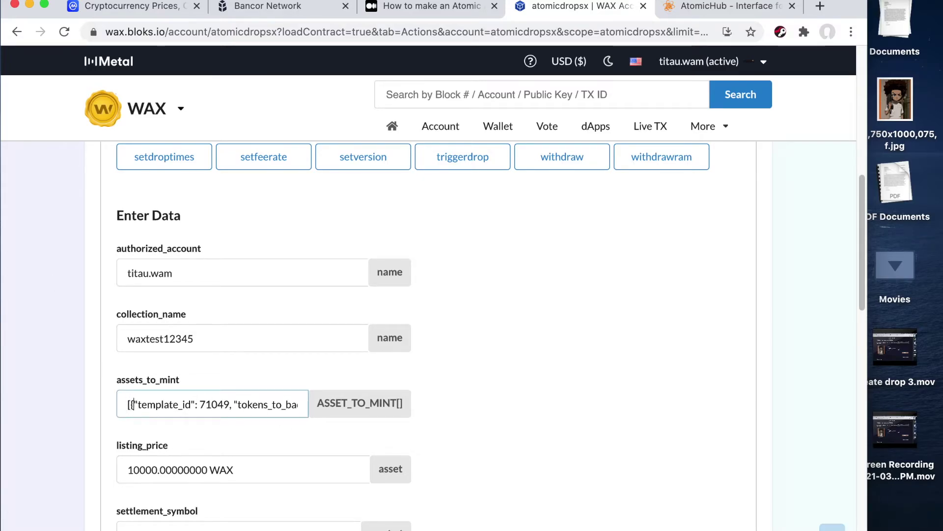
key(Right)
key(Right)
key(Right)
key(Right)
key(Right)
key(Right)
key(Right)
key(Right)
key(Right)
key(Right)
key(Right)
key(Right)
key(Right)
key(Right)
key(Right)
key(Right)
key(Right)
key(Right)
key(super+Right)
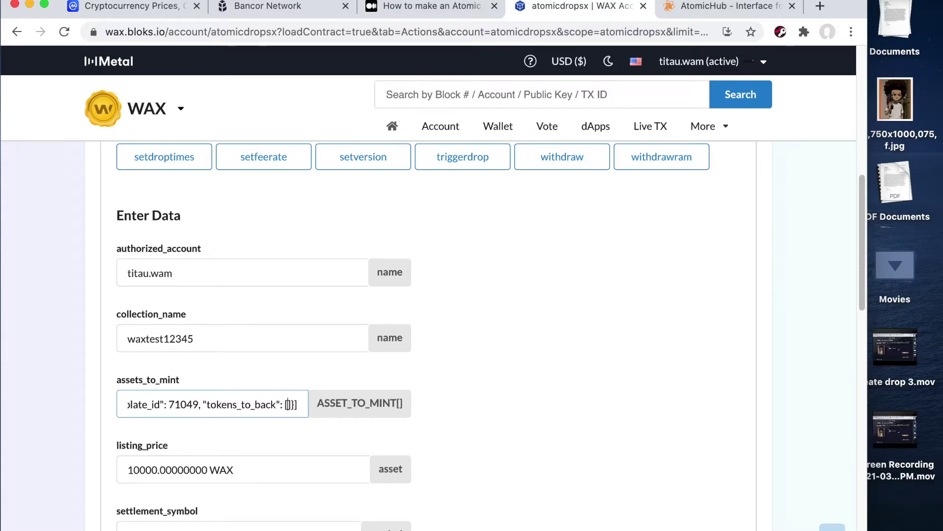
key(Left)
key(Left)
key(Left)
key(Left)
key(Left)
key(Left)
key(Left)
key(Left)
key(Left)
key(Left)
key(Left)
key(Left)
key(Left)
key(Left)
key(Left)
key(Left)
key(Left)
key(Left)
key(Left)
key(Left)
click(393, 6)
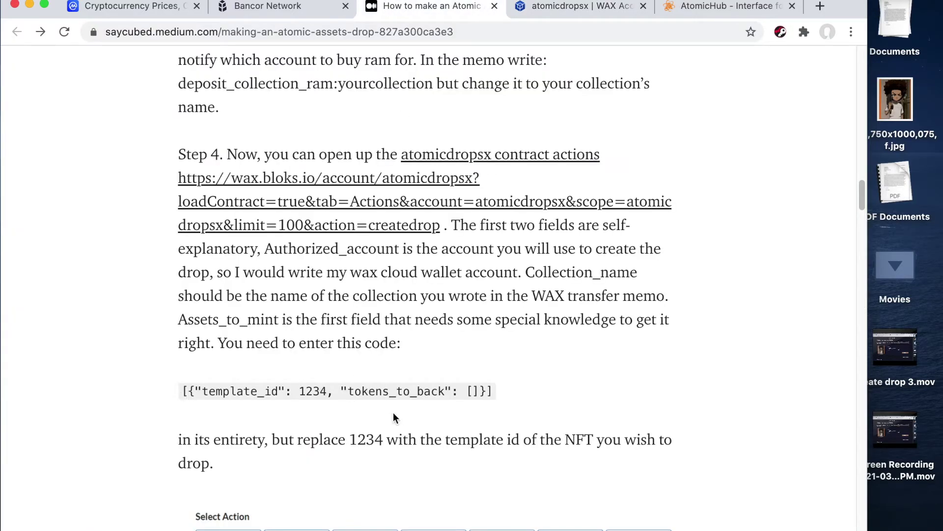
click(702, 6)
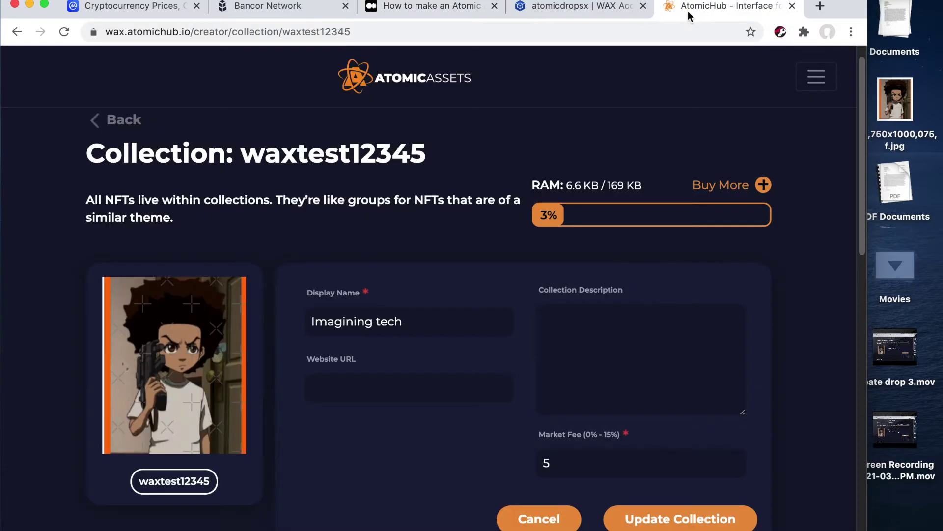
click(583, 6)
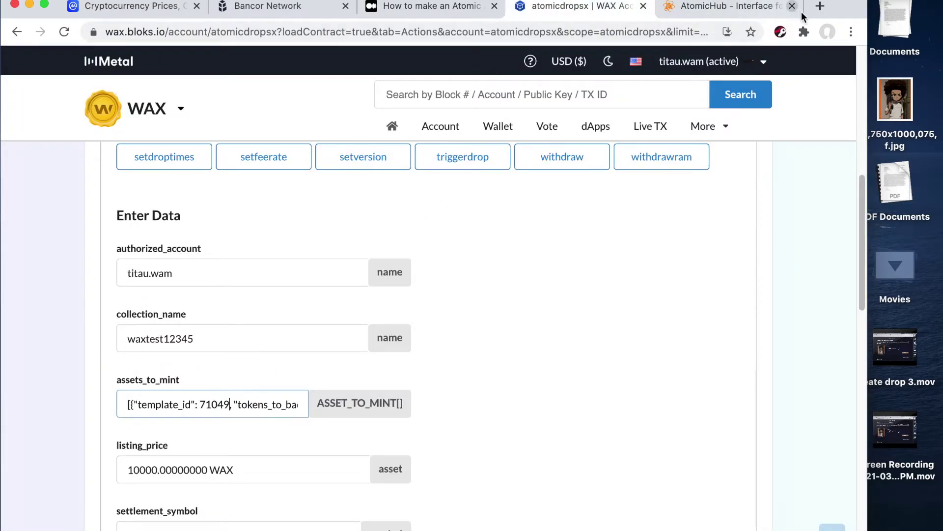
click(713, 7)
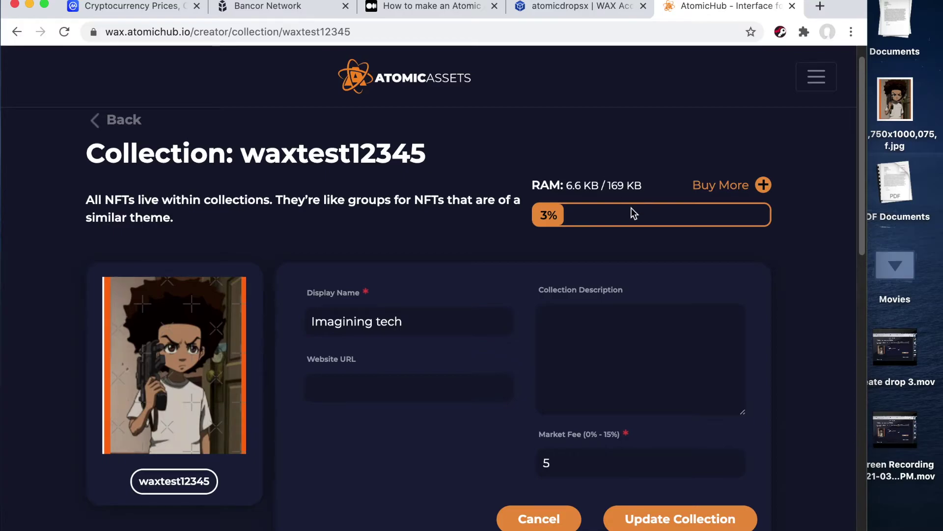
scroll(597, 238, down, 6)
scroll(597, 241, up, 5)
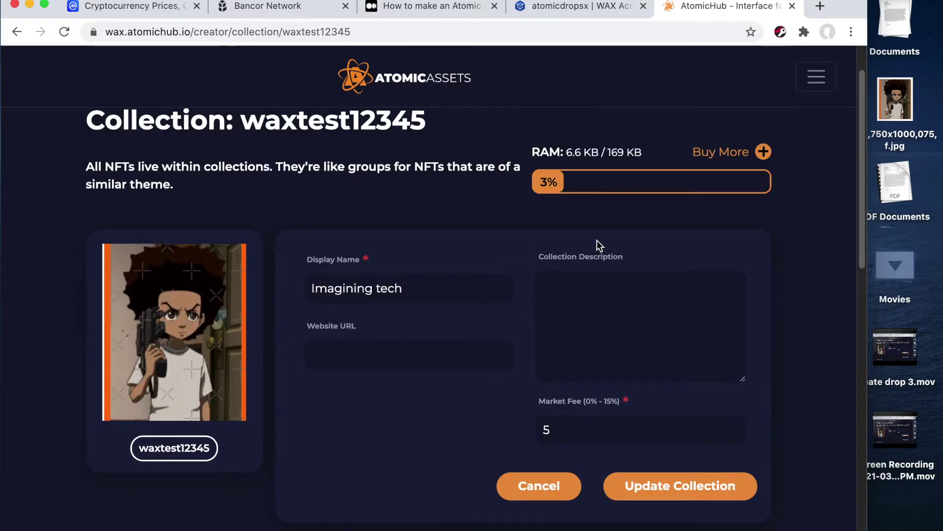
click(577, 10)
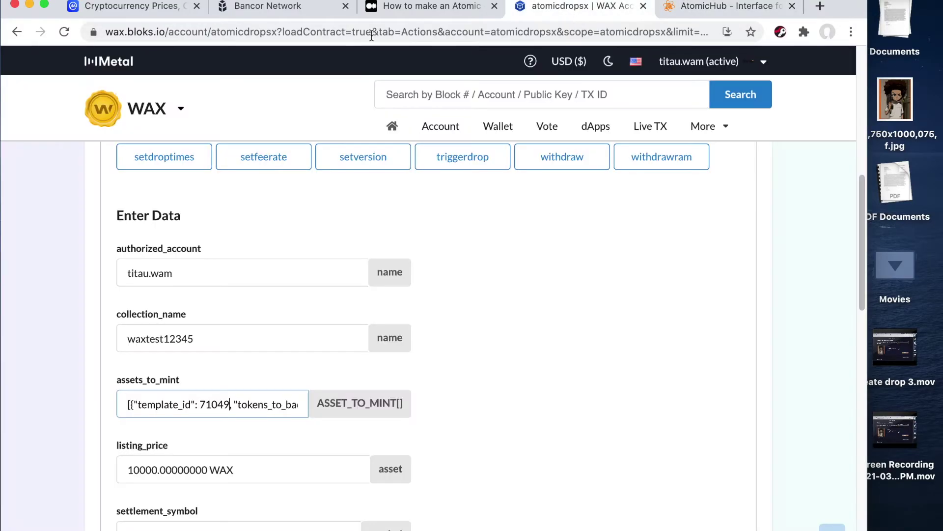
scroll(257, 326, down, 2)
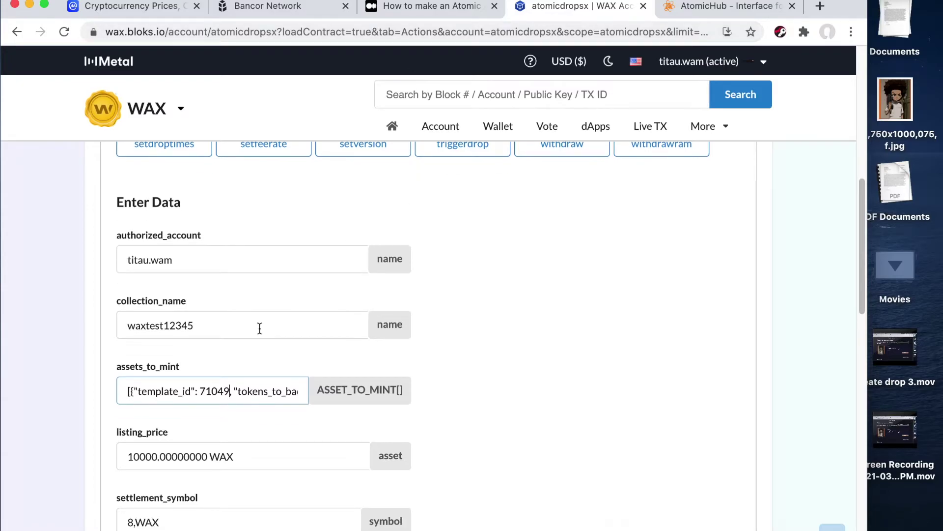
scroll(267, 356, down, 2)
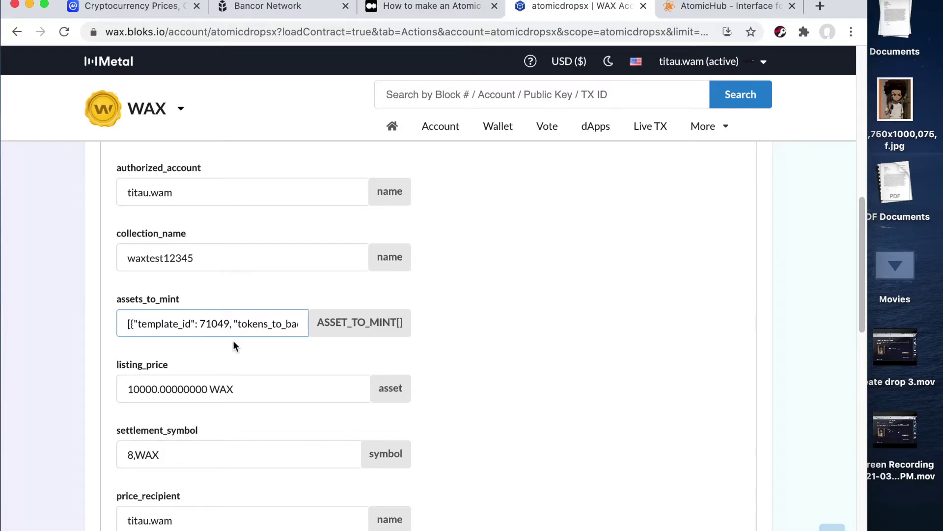
key(XF86AudioRaiseVolume)
Find the tutorial's example createdrop form and its eight-decimal rule for WAX listing prices.
click(435, 7)
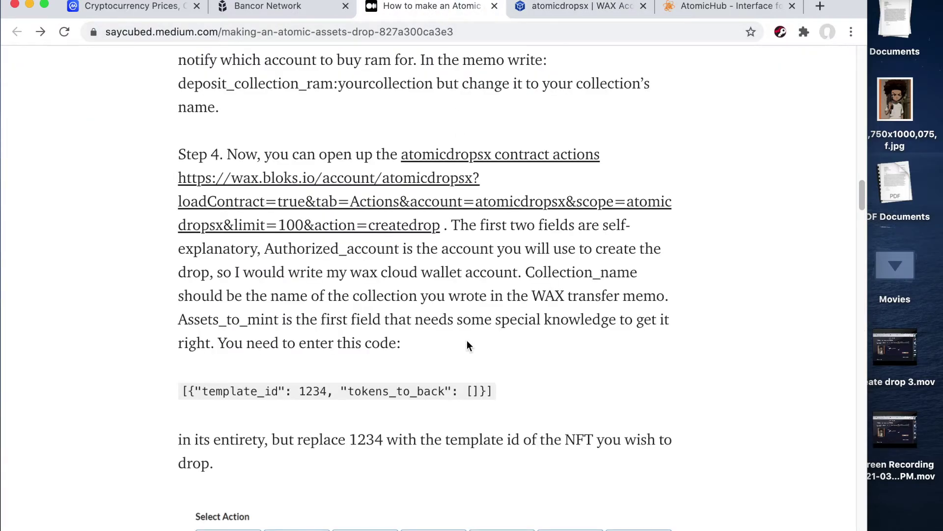
scroll(467, 344, down, 12)
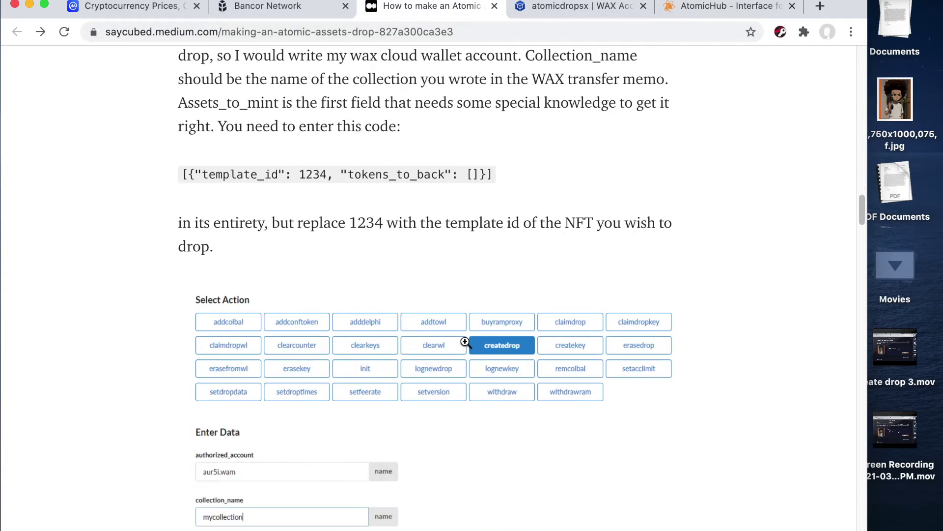
scroll(467, 348, down, 1)
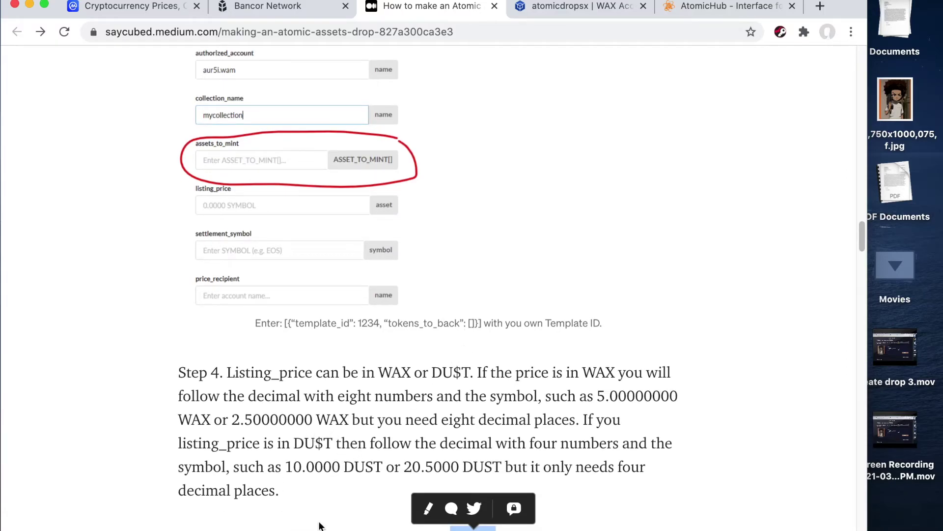
Review the filled createdrop form with its 10000.00000000 WAX listing price and submit it.
click(600, 7)
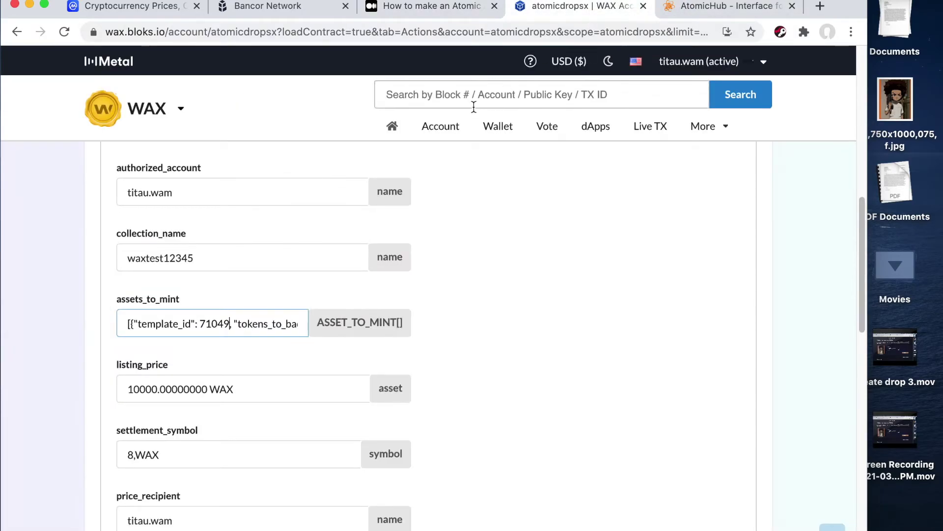
scroll(344, 344, down, 1)
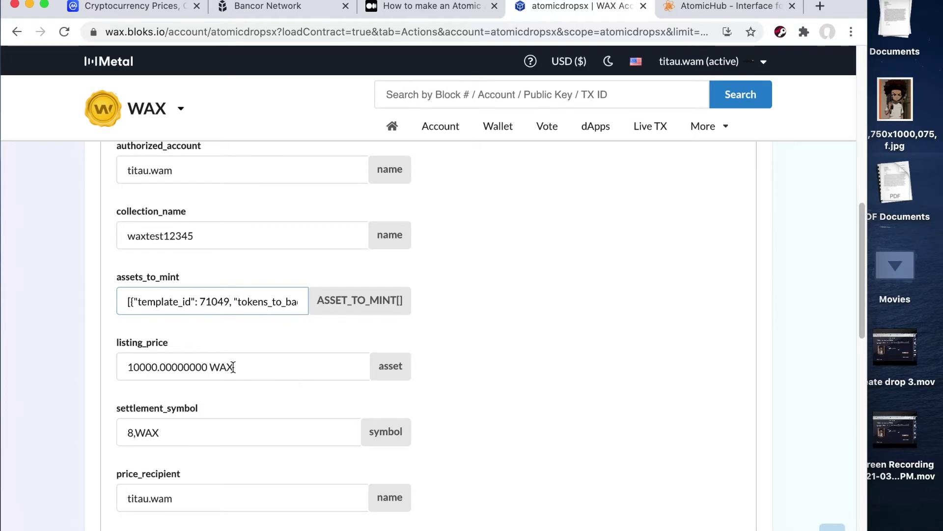
scroll(232, 380, down, 2)
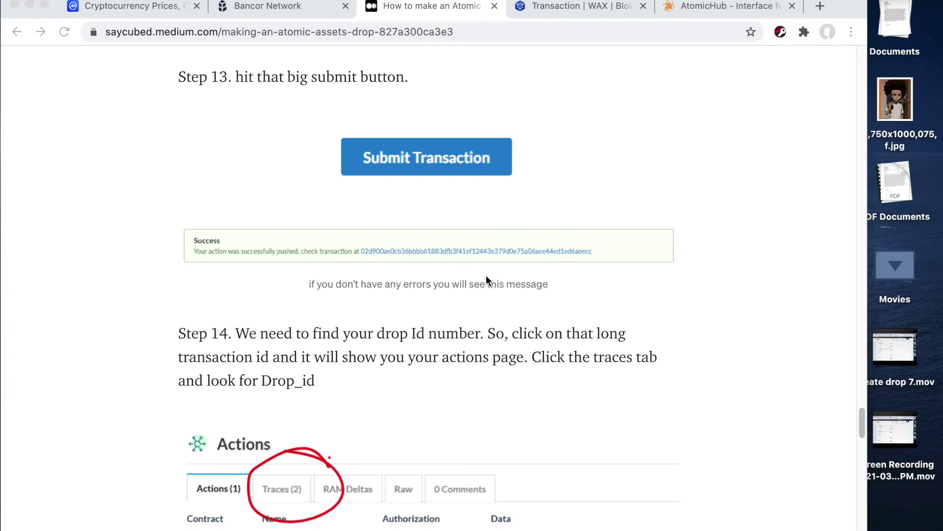
Open the createdrop transaction's Actions and Traces tabs and read drop_id 6341 in lognewdrop.
scroll(487, 278, down, 3)
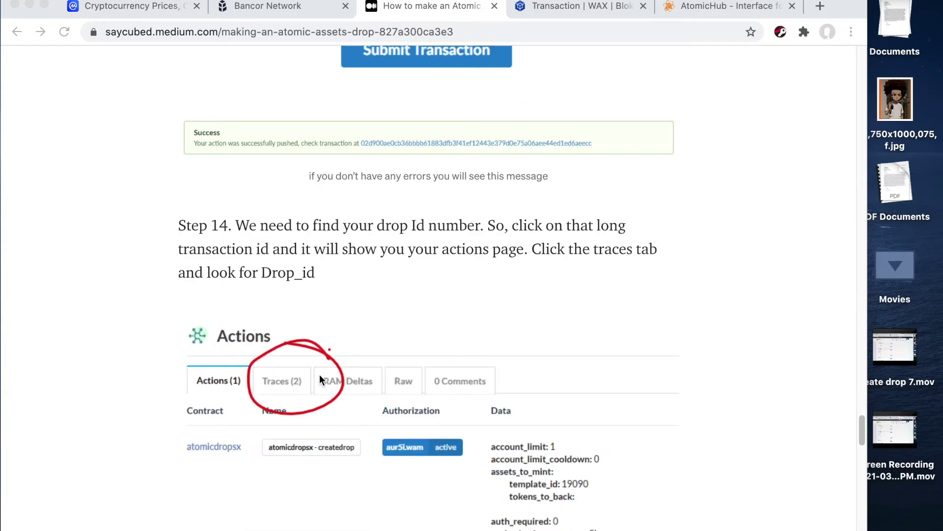
scroll(321, 374, down, 2)
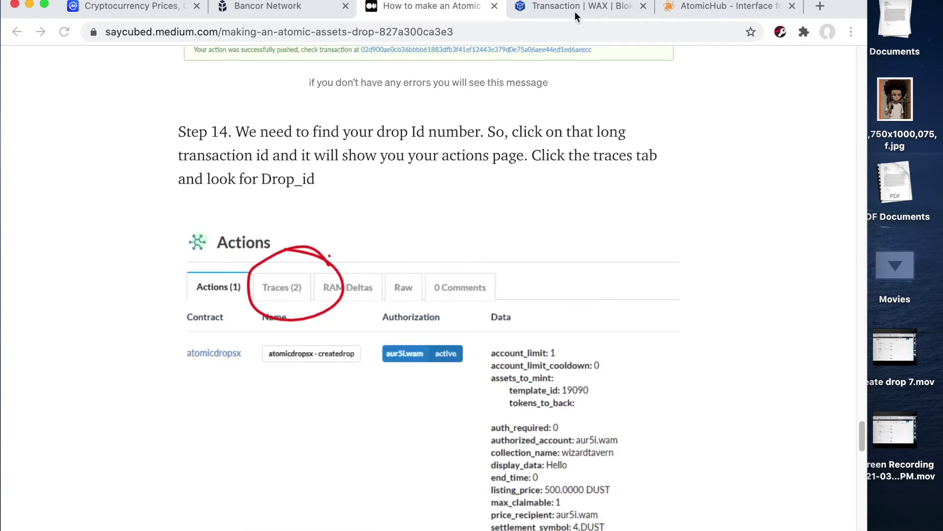
click(575, 7)
scroll(167, 379, down, 1)
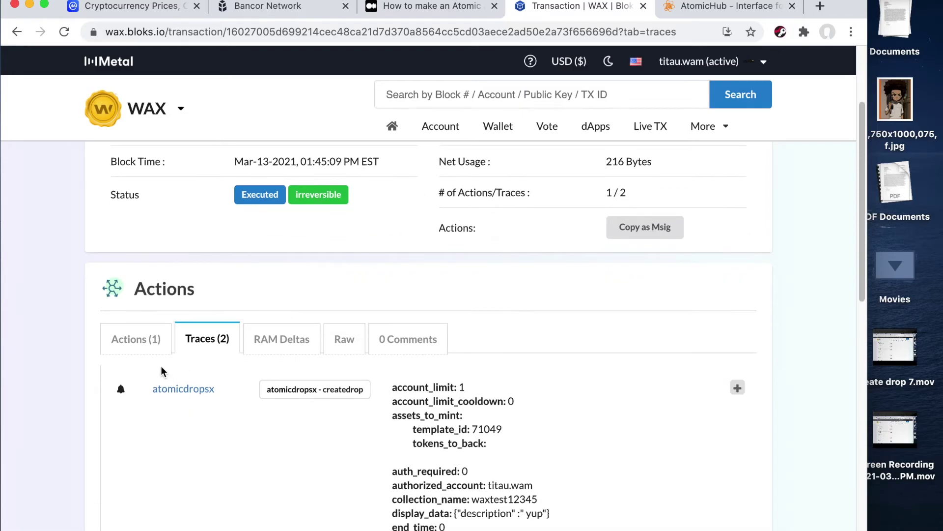
click(135, 339)
scroll(176, 334, down, 3)
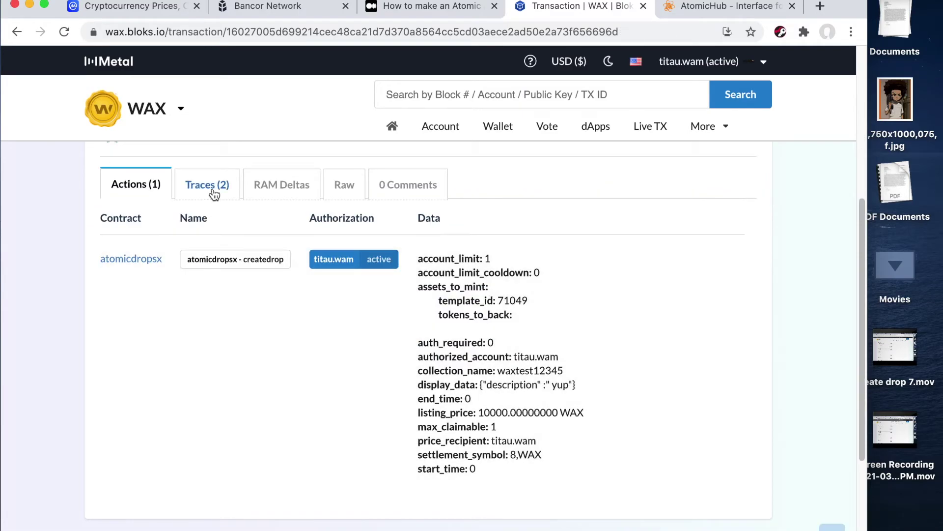
click(213, 190)
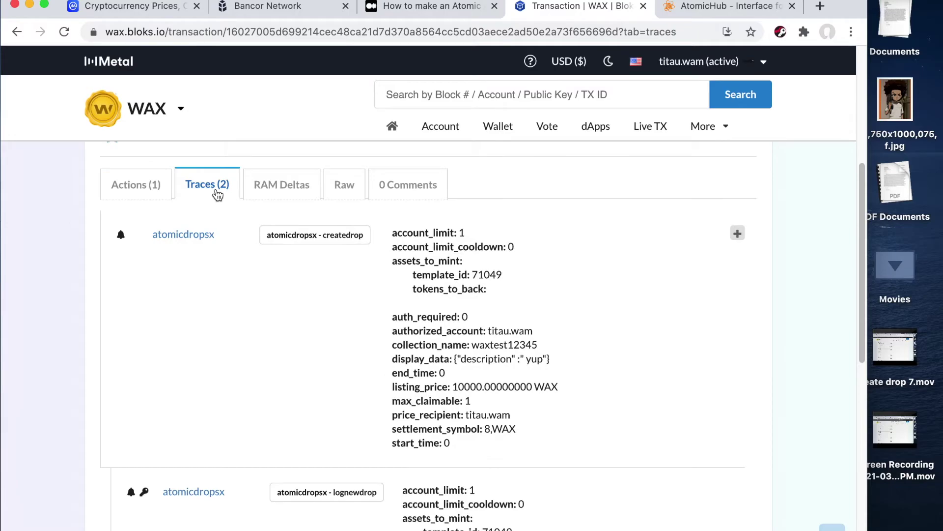
scroll(387, 243, down, 2)
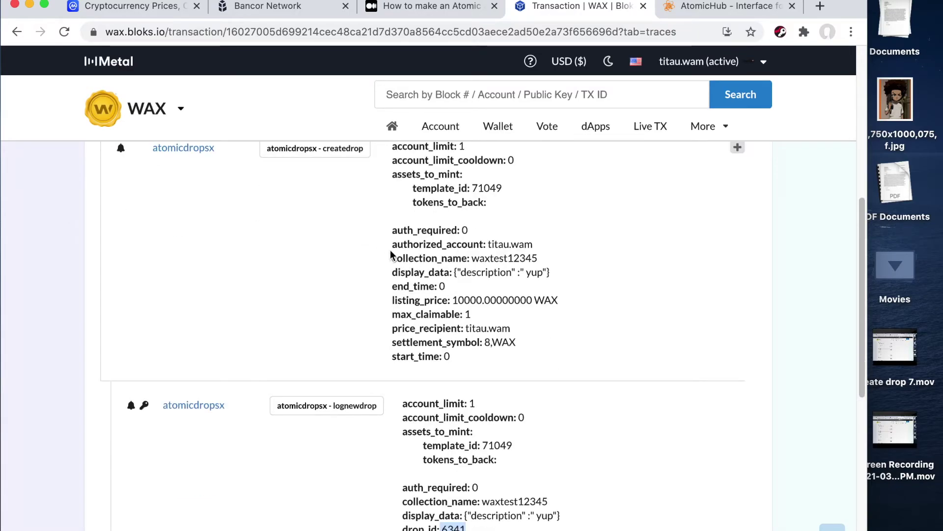
scroll(391, 249, down, 1)
scroll(454, 450, down, 1)
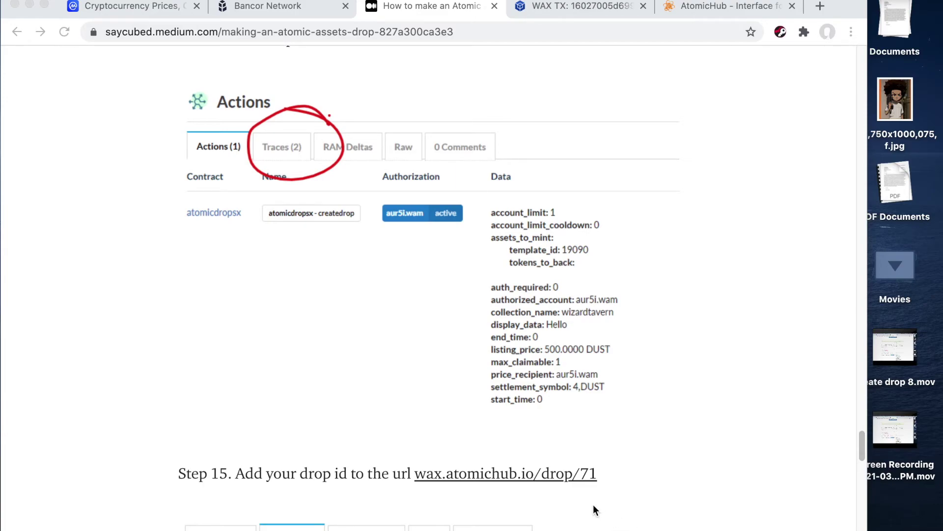
Check the new drop_id 6341 in the WAX transaction traces.
scroll(589, 507, down, 2)
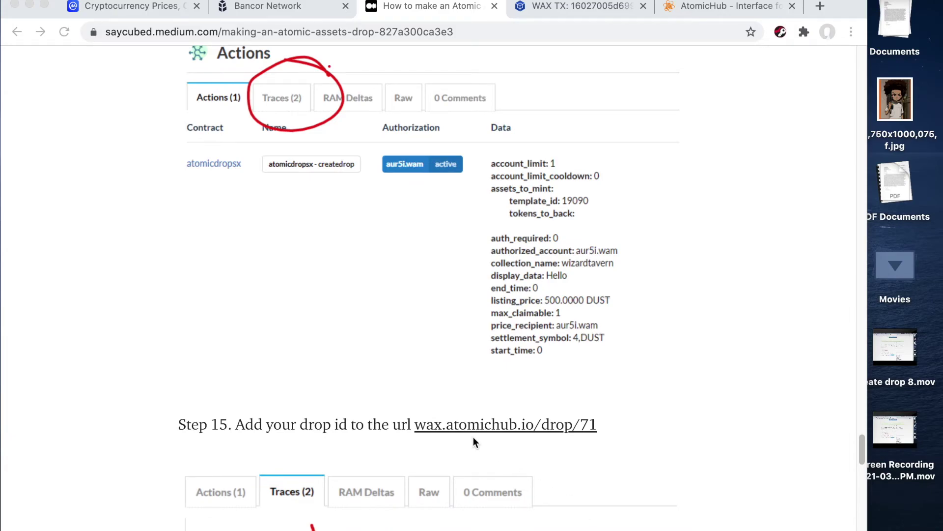
scroll(476, 439, down, 5)
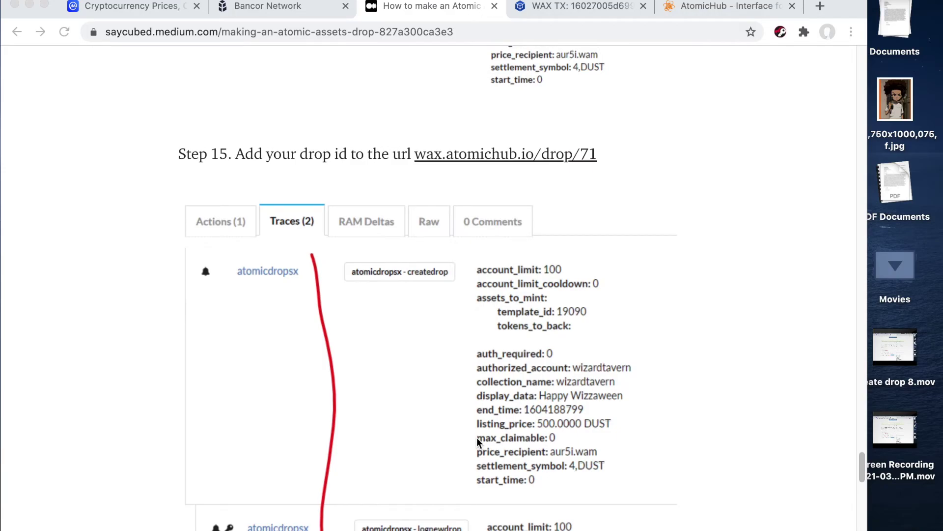
scroll(530, 456, down, 3)
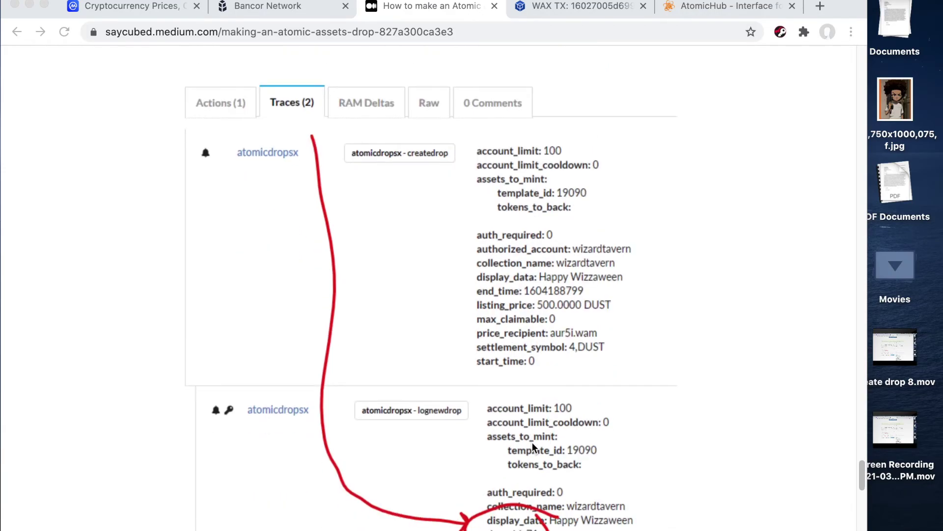
scroll(532, 444, down, 1)
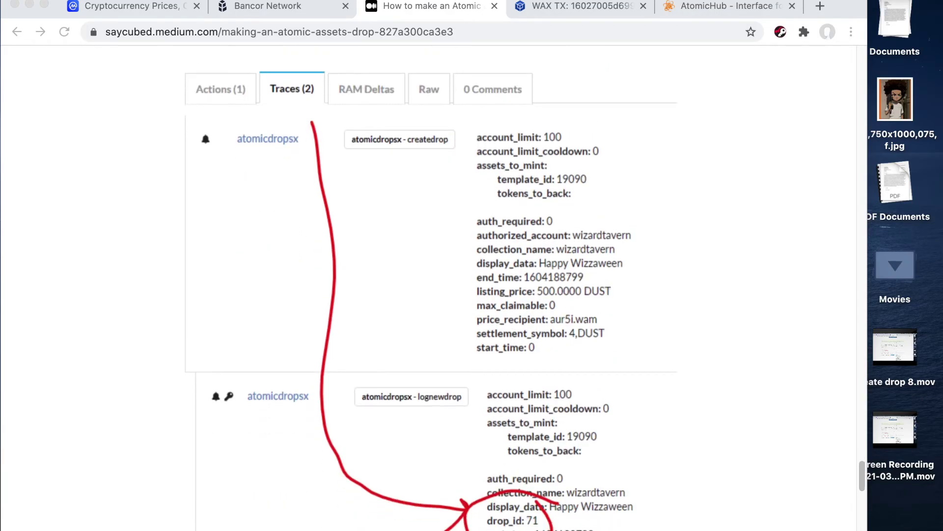
click(581, 7)
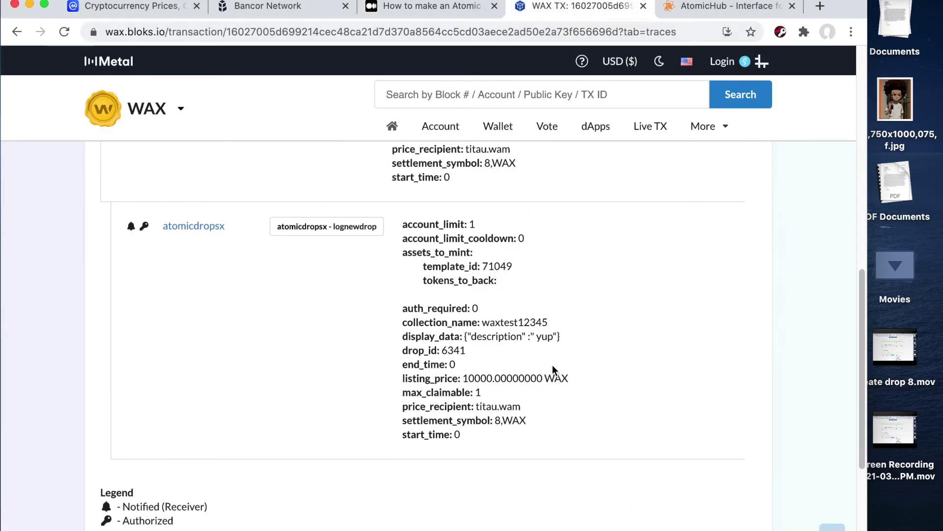
click(444, 350)
double_click(444, 350)
scroll(467, 352, down, 3)
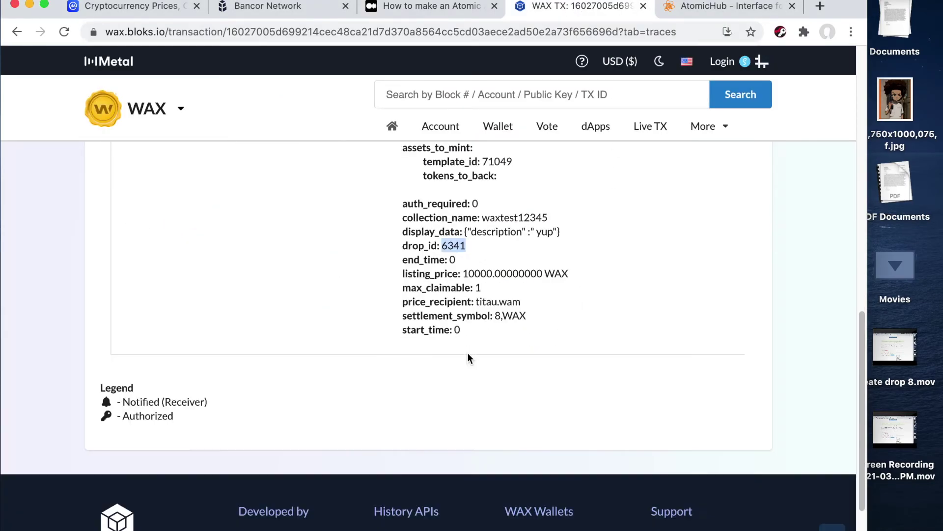
click(439, 11)
scroll(530, 398, down, 10)
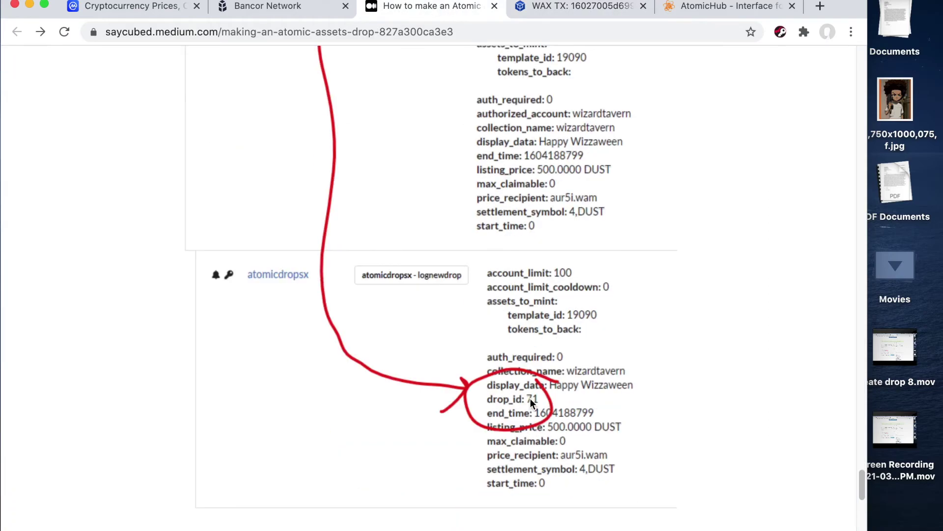
scroll(475, 412, down, 5)
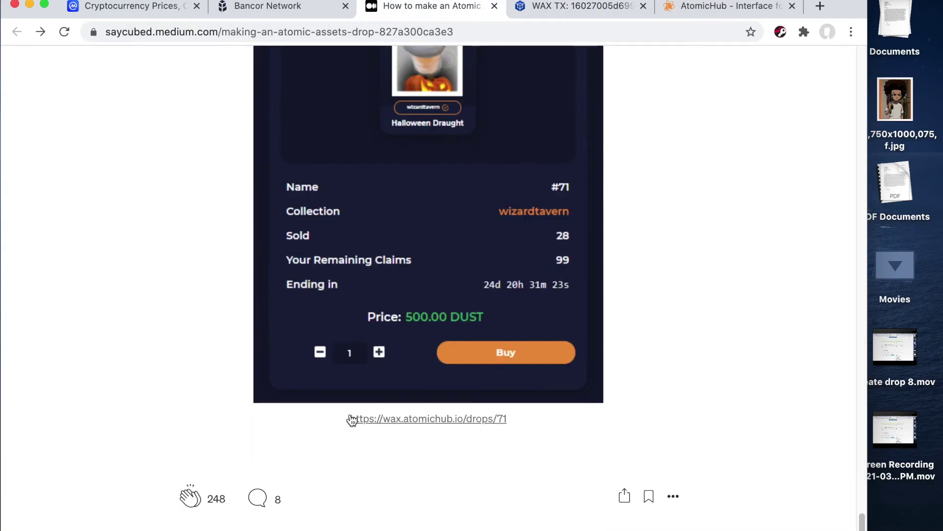
drag(347, 417, 507, 423)
right_click(468, 429)
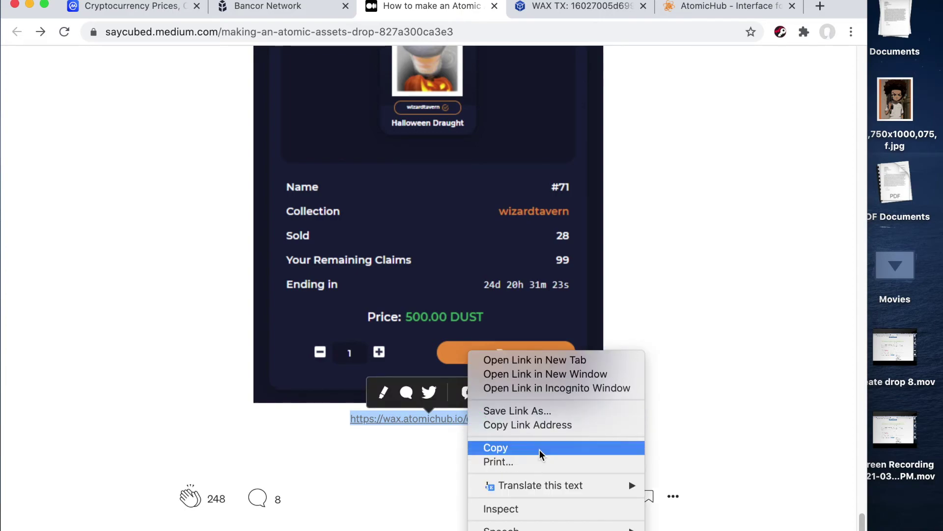
click(556, 424)
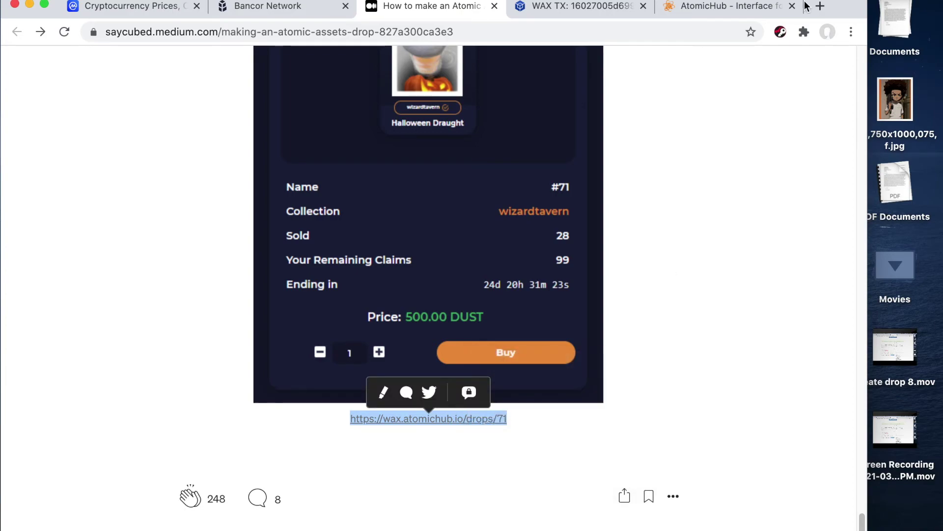
In a new tab, paste the drop link with 71 replaced by 6341, loading wax.atomichub.io/drops/6341.
click(820, 6)
right_click(440, 30)
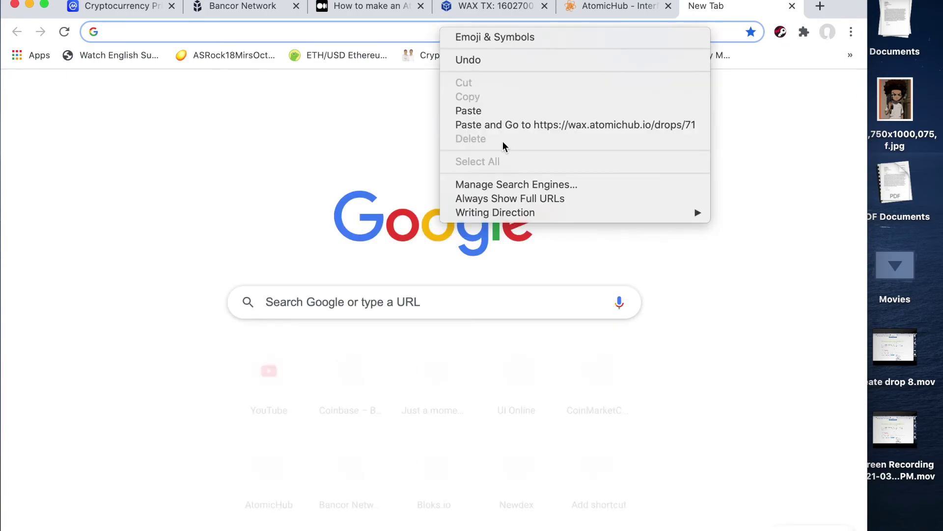
click(510, 109)
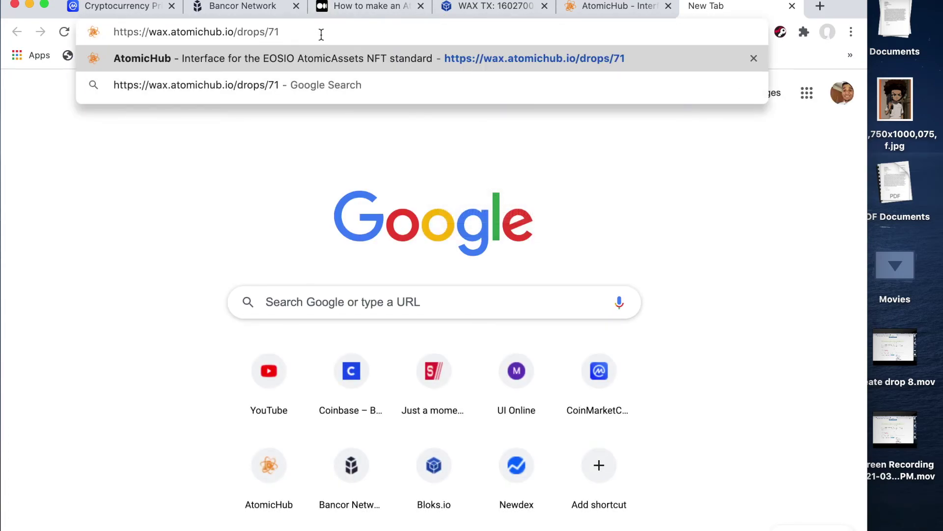
key(BackSpace)
key(BackSpace)
text(6341)
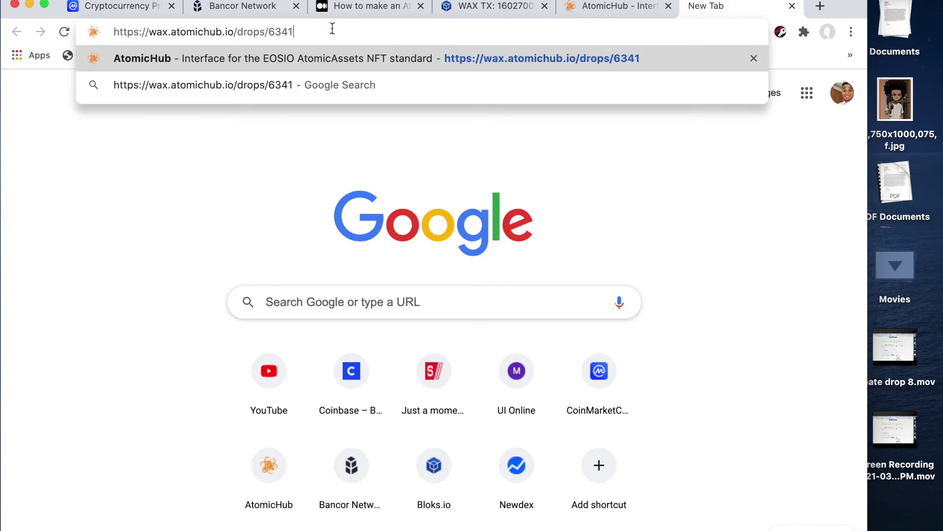
key(Return)
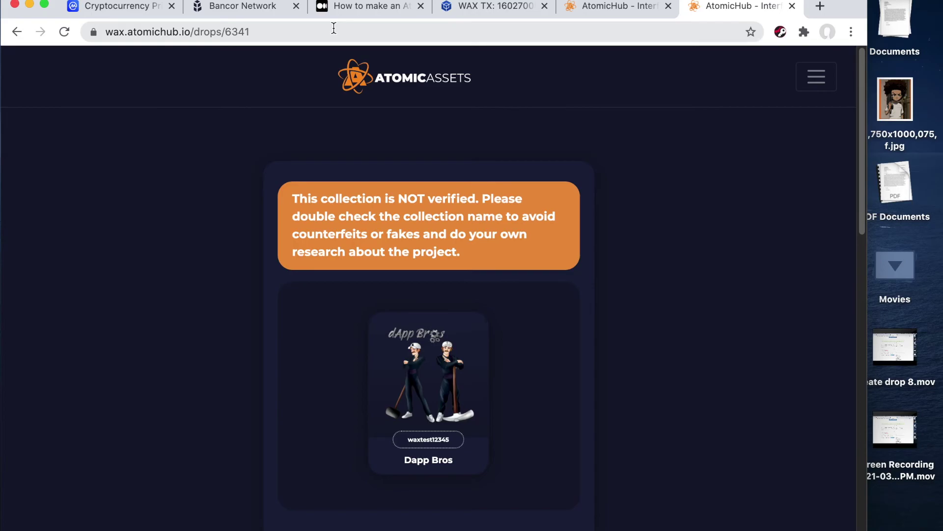
scroll(510, 382, down, 3)
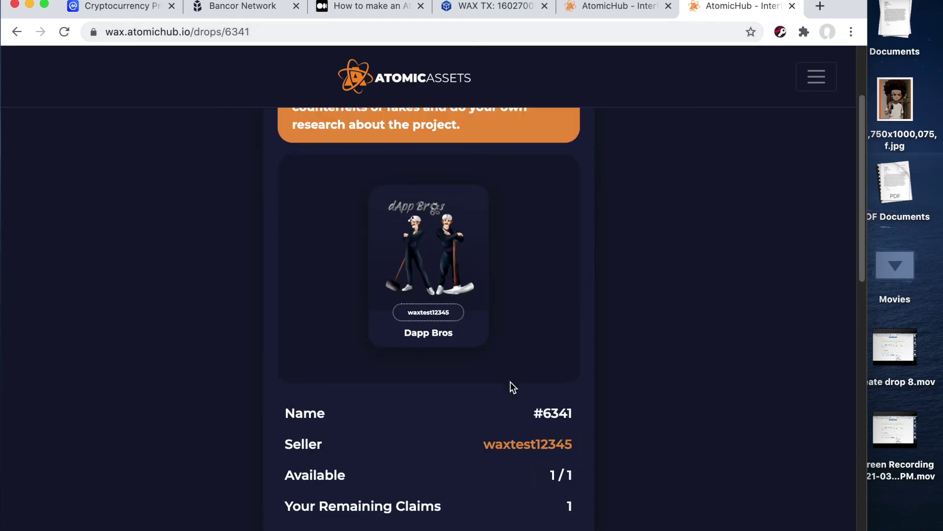
scroll(511, 384, up, 2)
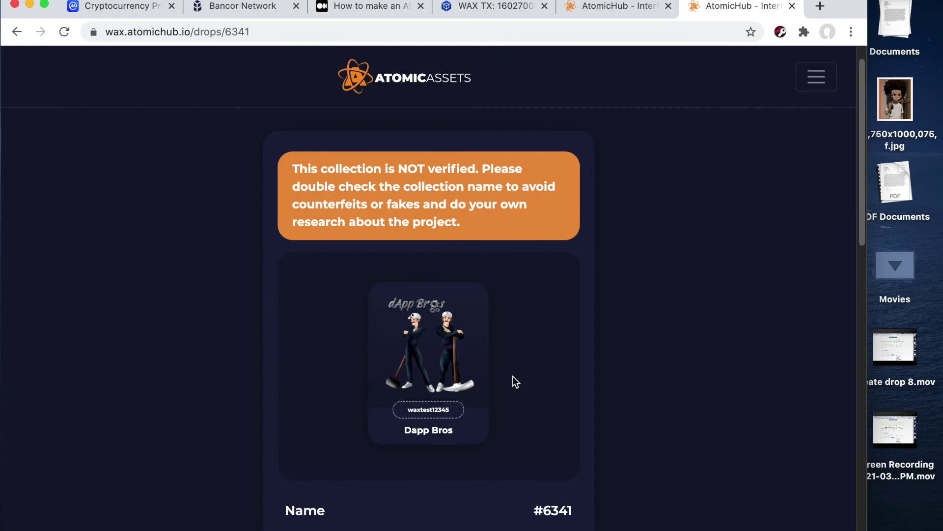
scroll(513, 381, down, 1)
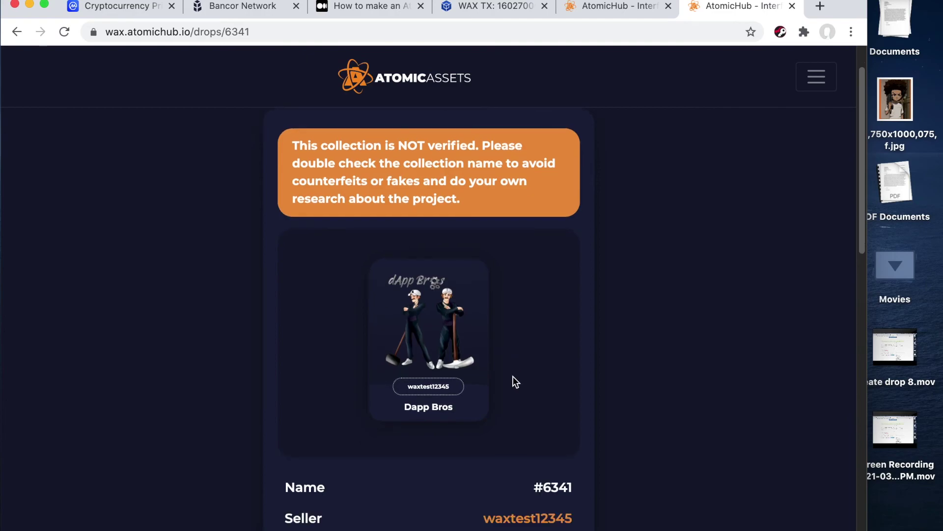
scroll(513, 377, down, 5)
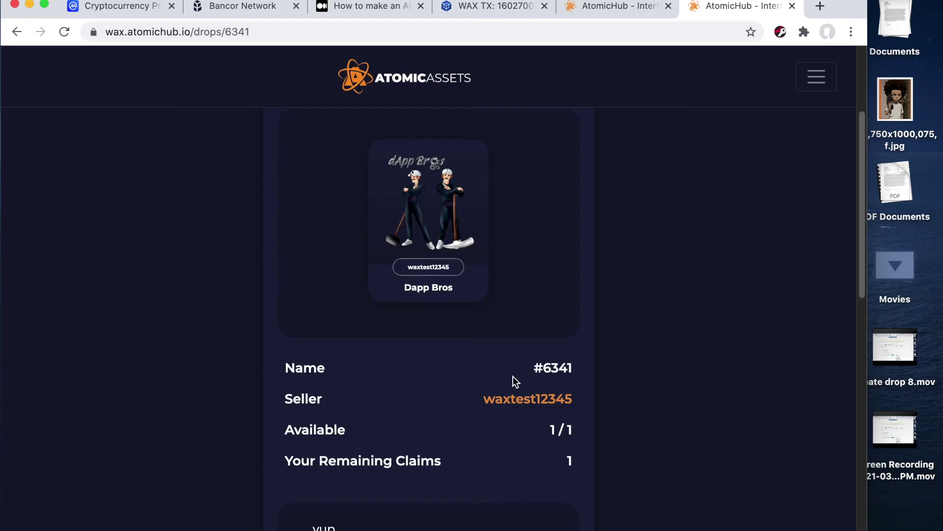
scroll(514, 381, down, 3)
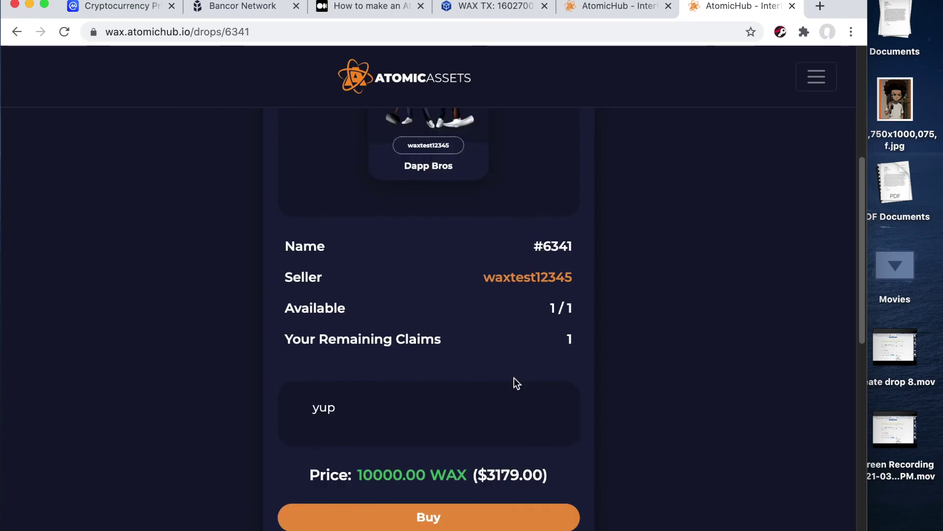
scroll(514, 381, down, 5)
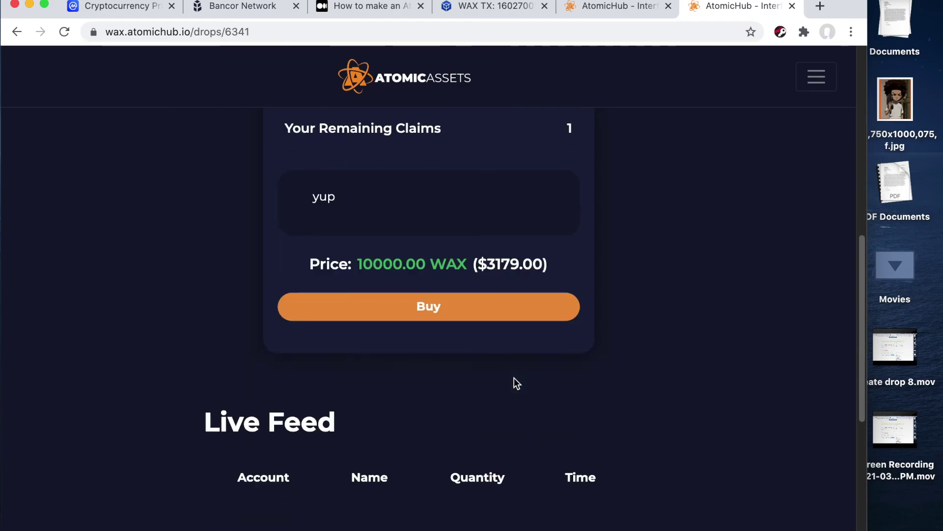
scroll(514, 378, down, 2)
scroll(514, 379, up, 4)
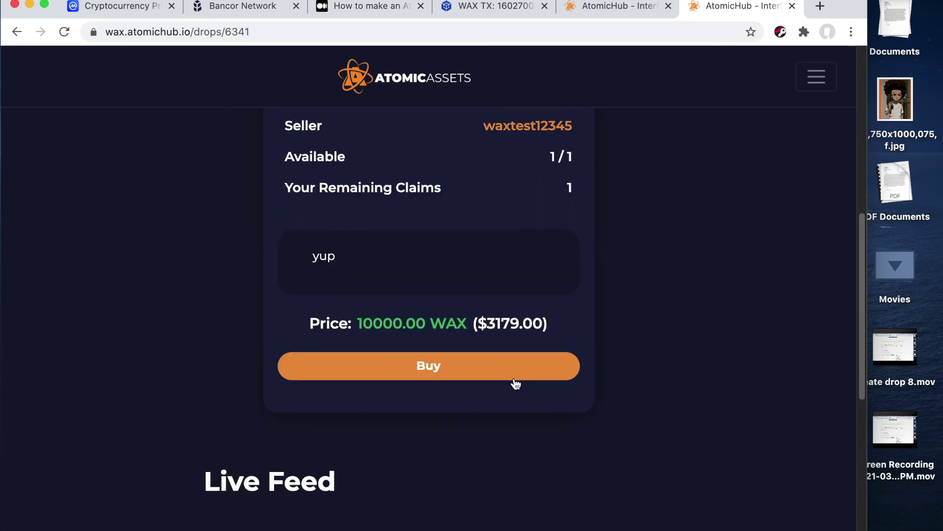
click(514, 379)
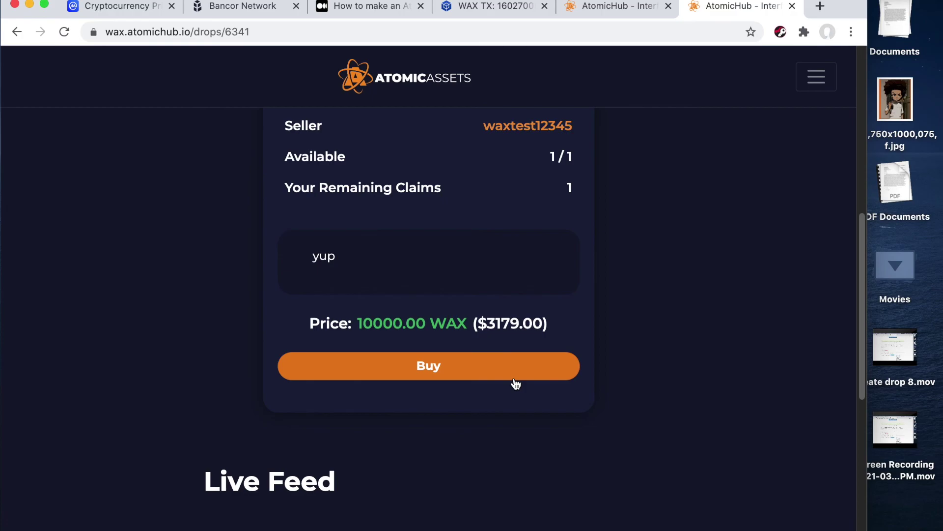
scroll(514, 382, up, 5)
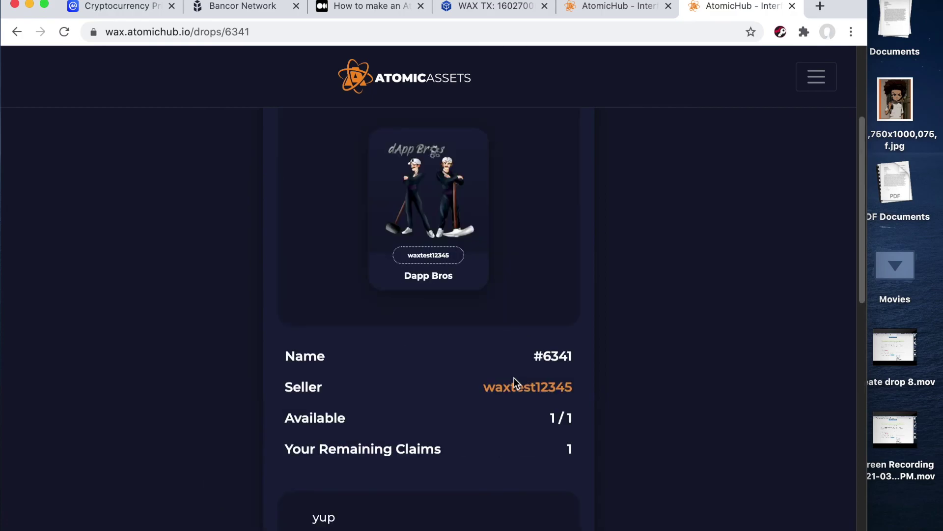